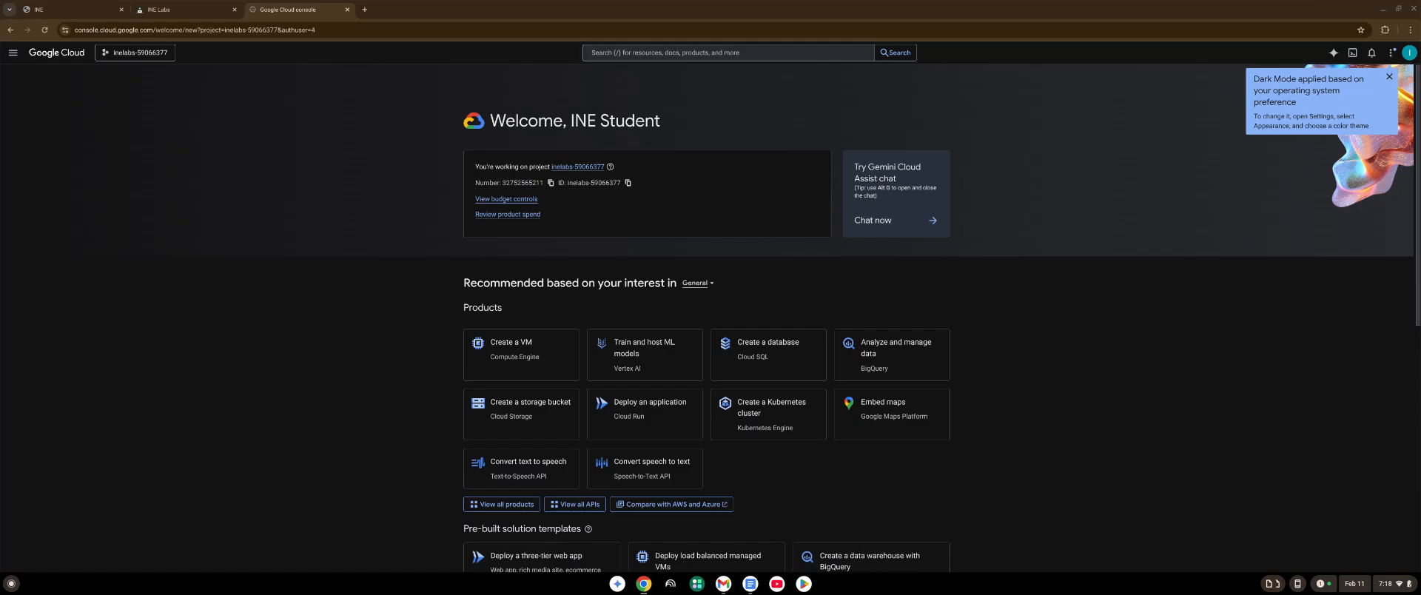
# - Check the Compute Engine API's details among the project's enabled APIs and services
pyautogui.click(11, 53)
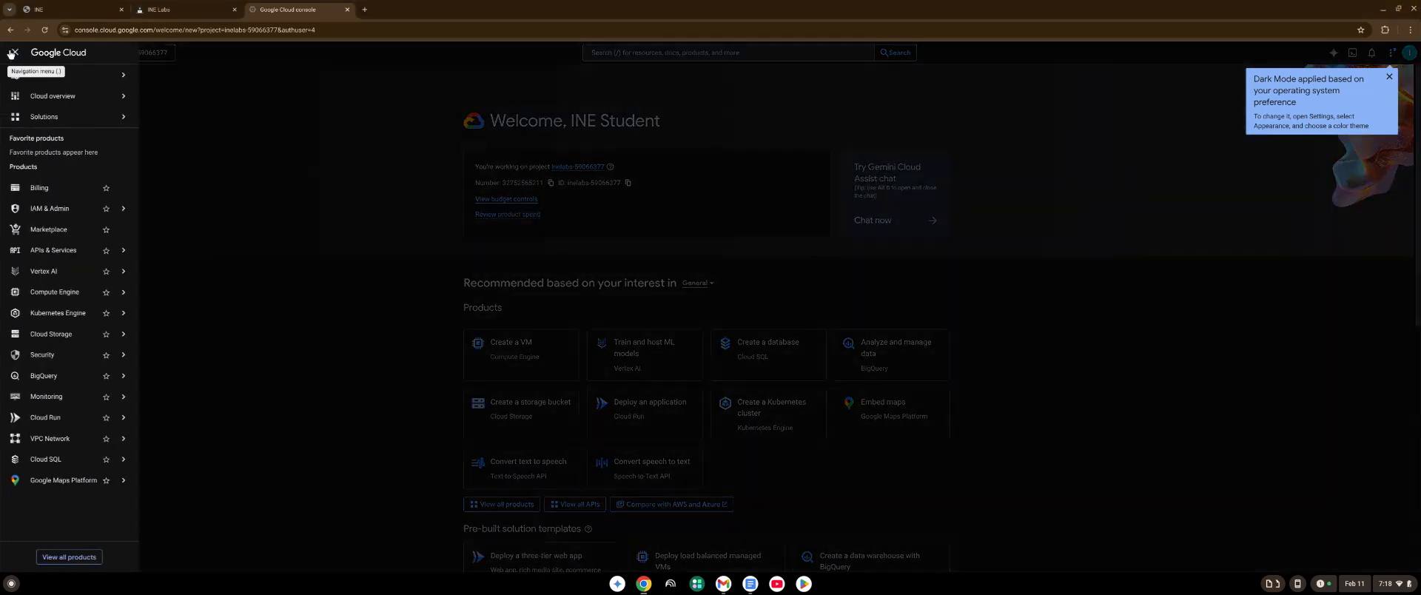
pyautogui.moveTo(51, 255)
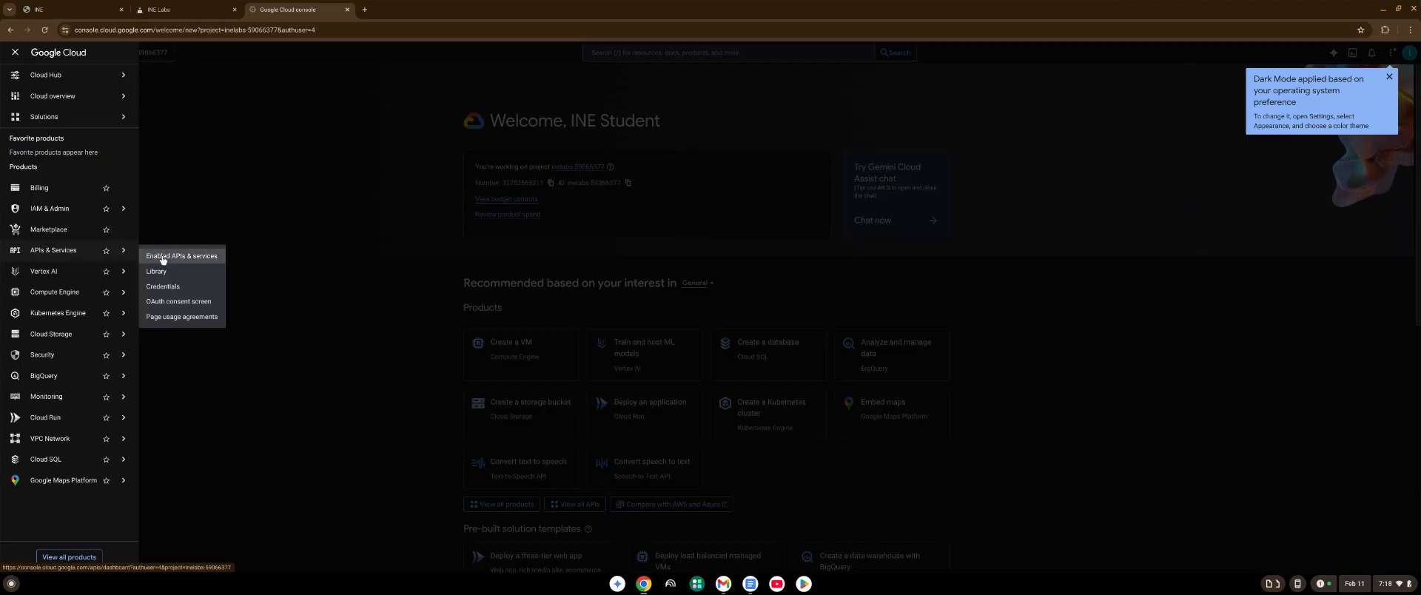
pyautogui.click(237, 251)
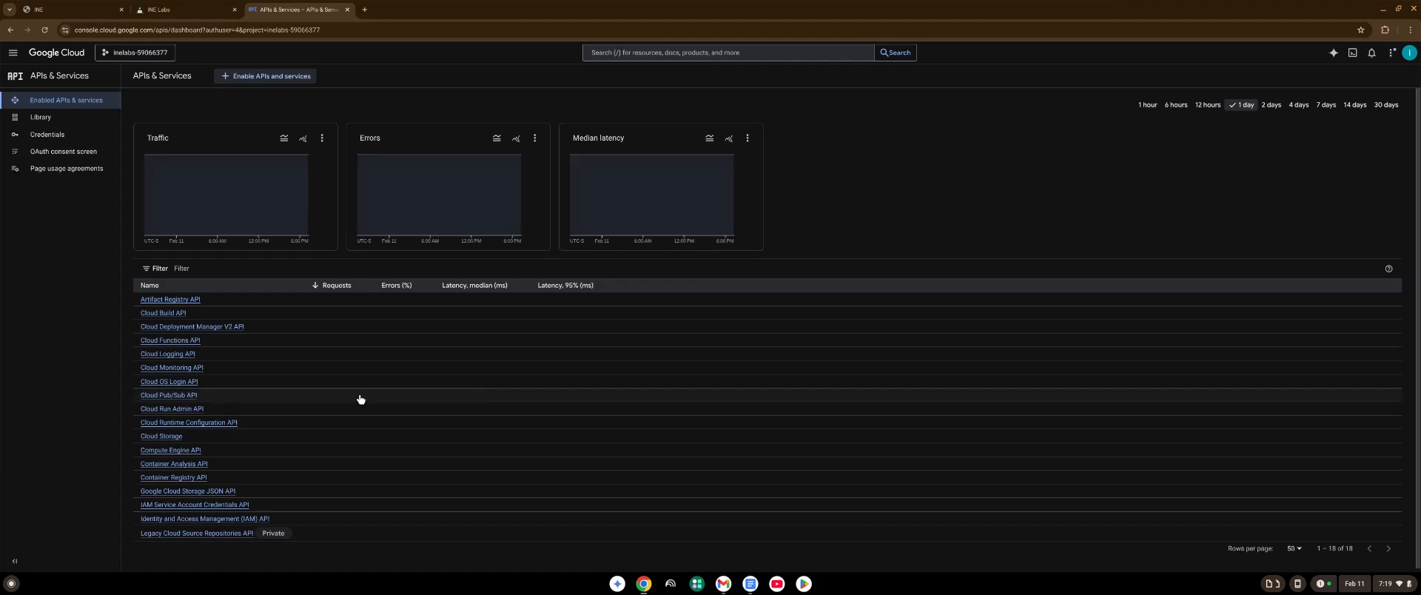
pyautogui.click(191, 449)
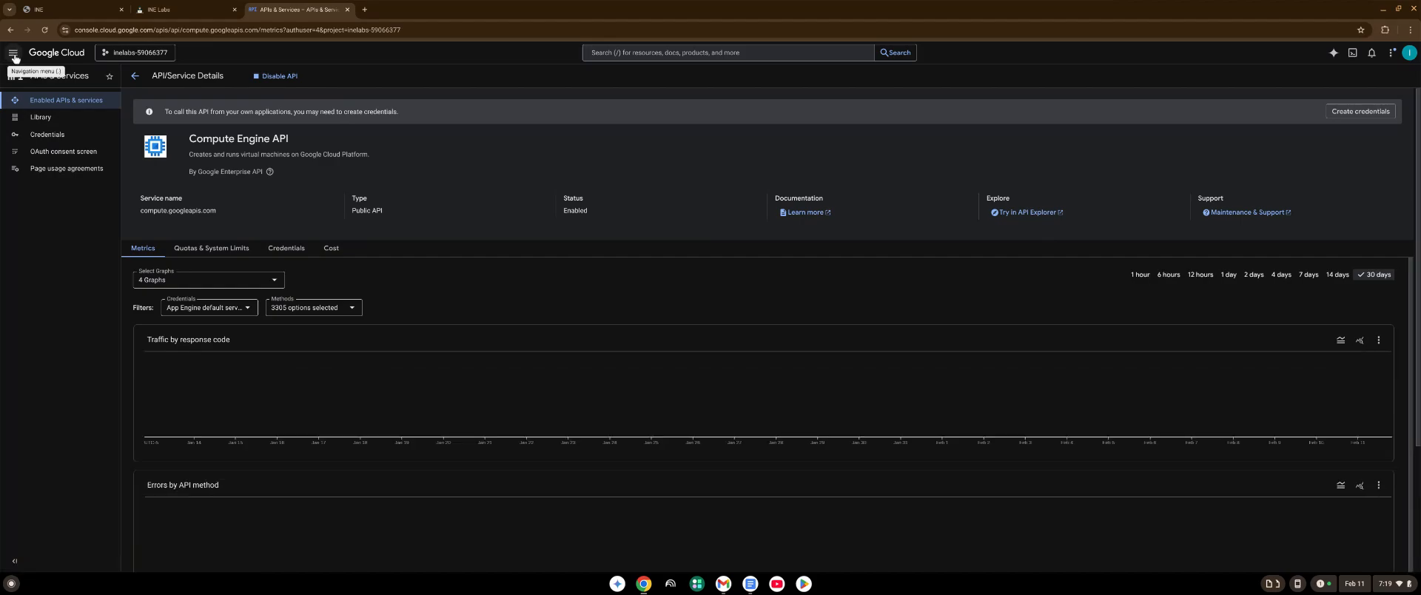
# - Start creating a VM instance from Compute Engine's VM instances page and leave the tutorial
pyautogui.click(13, 55)
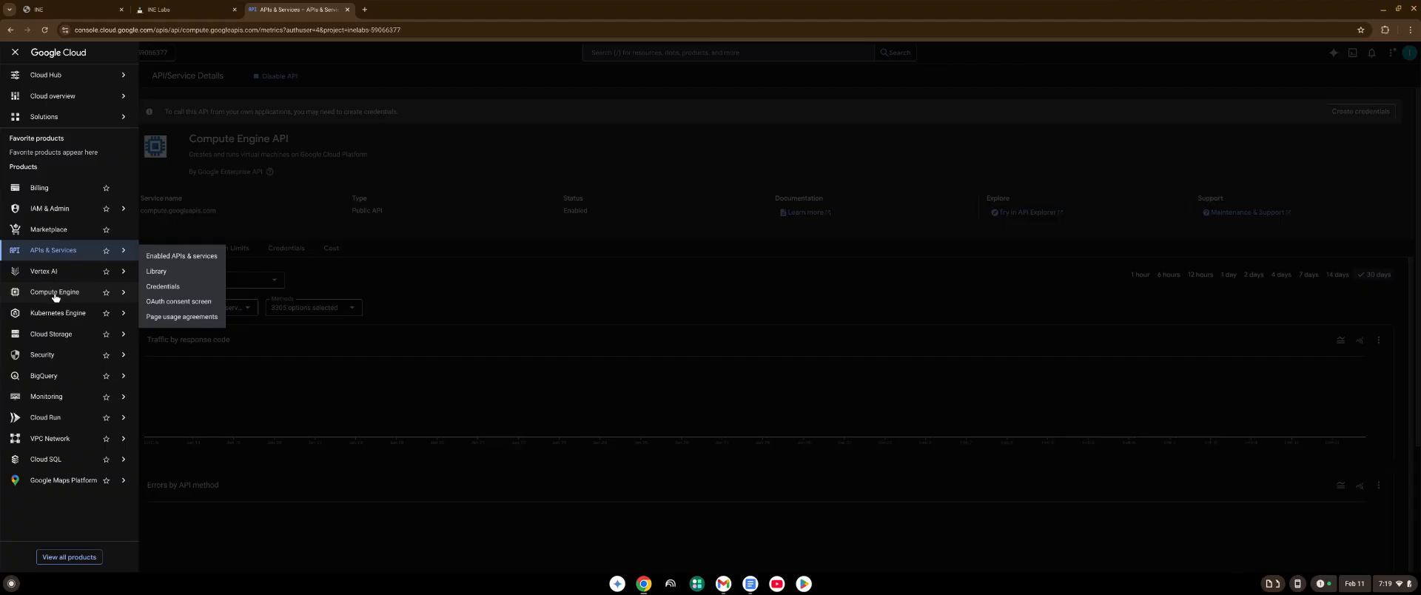
pyautogui.click(124, 294)
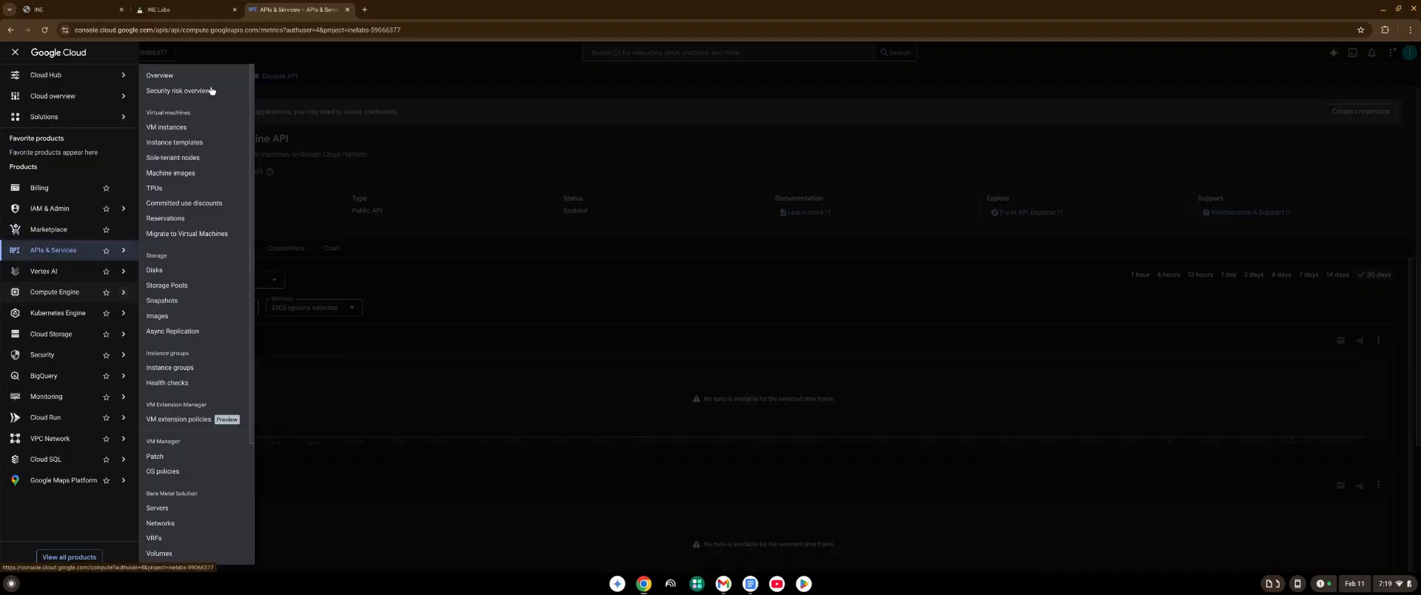
pyautogui.click(176, 131)
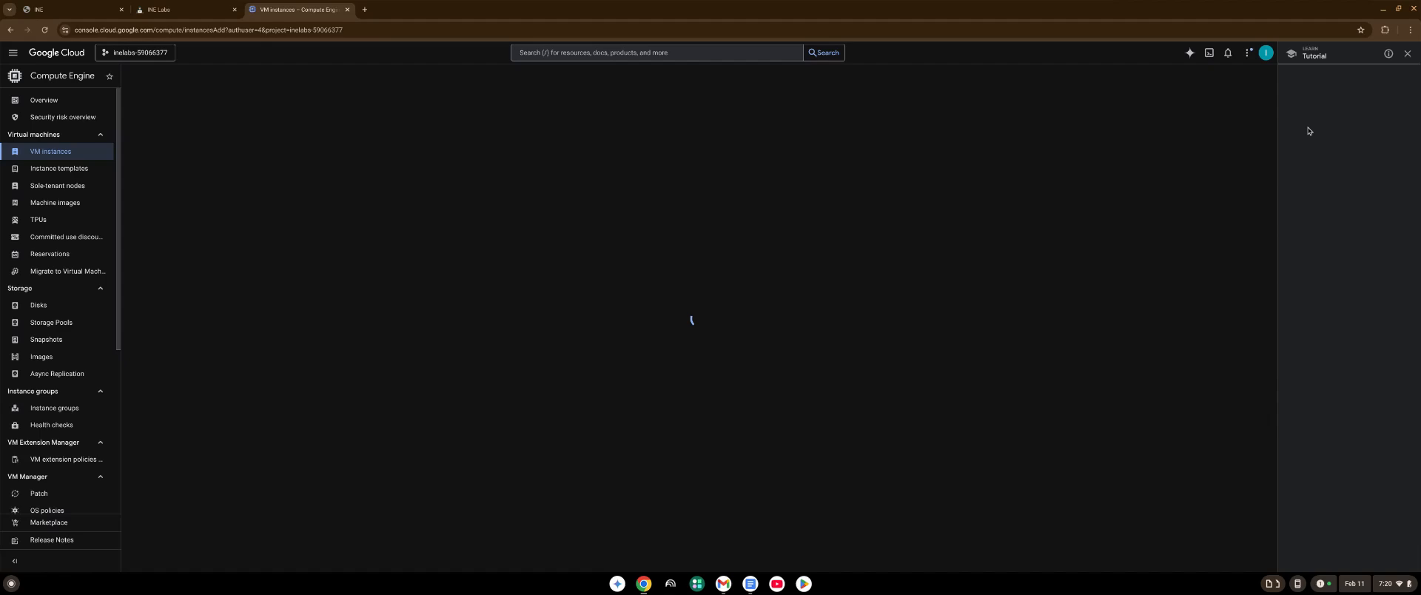
pyautogui.click(1406, 53)
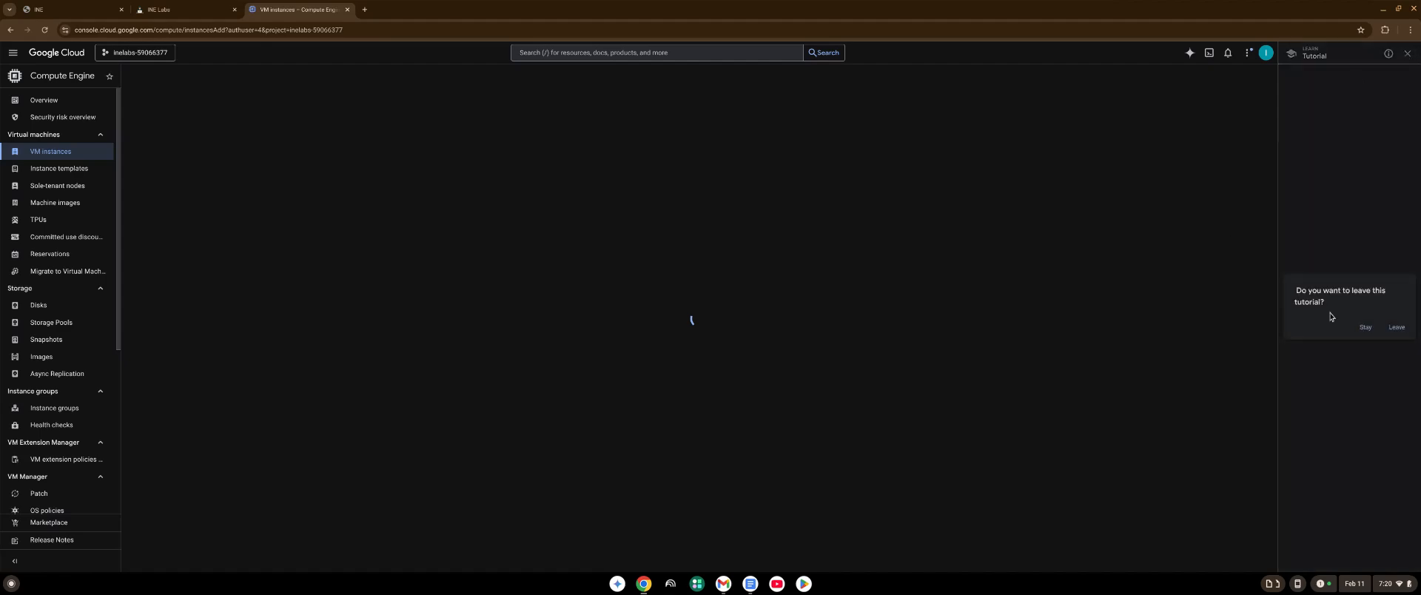
pyautogui.click(1397, 329)
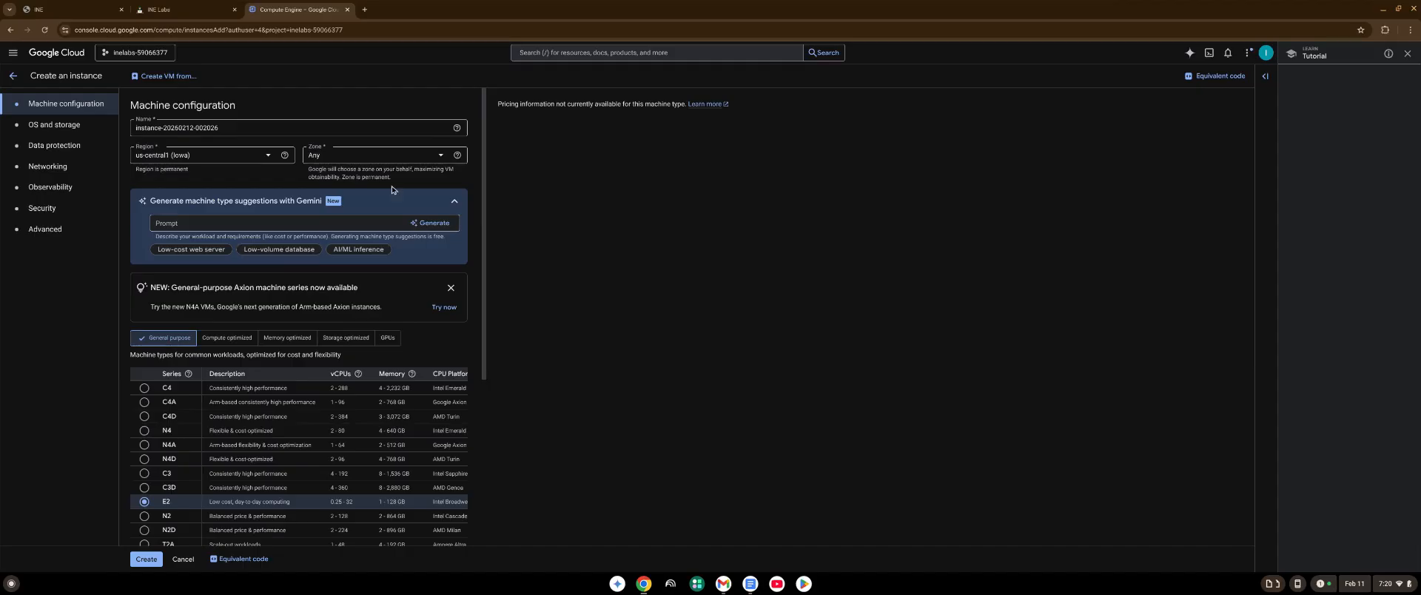
# - Dismiss the feature tour and name the new instance my-first-gcp-vm
pyautogui.scroll(-1, 392, 190)
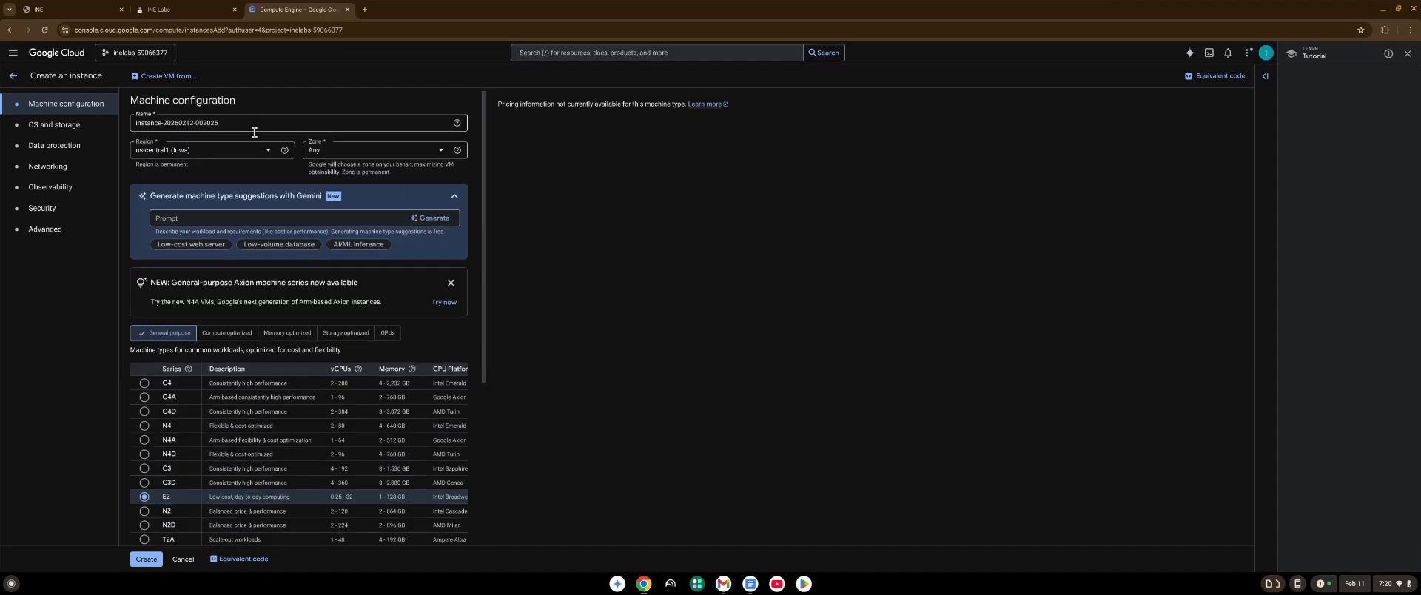
pyautogui.click(230, 124)
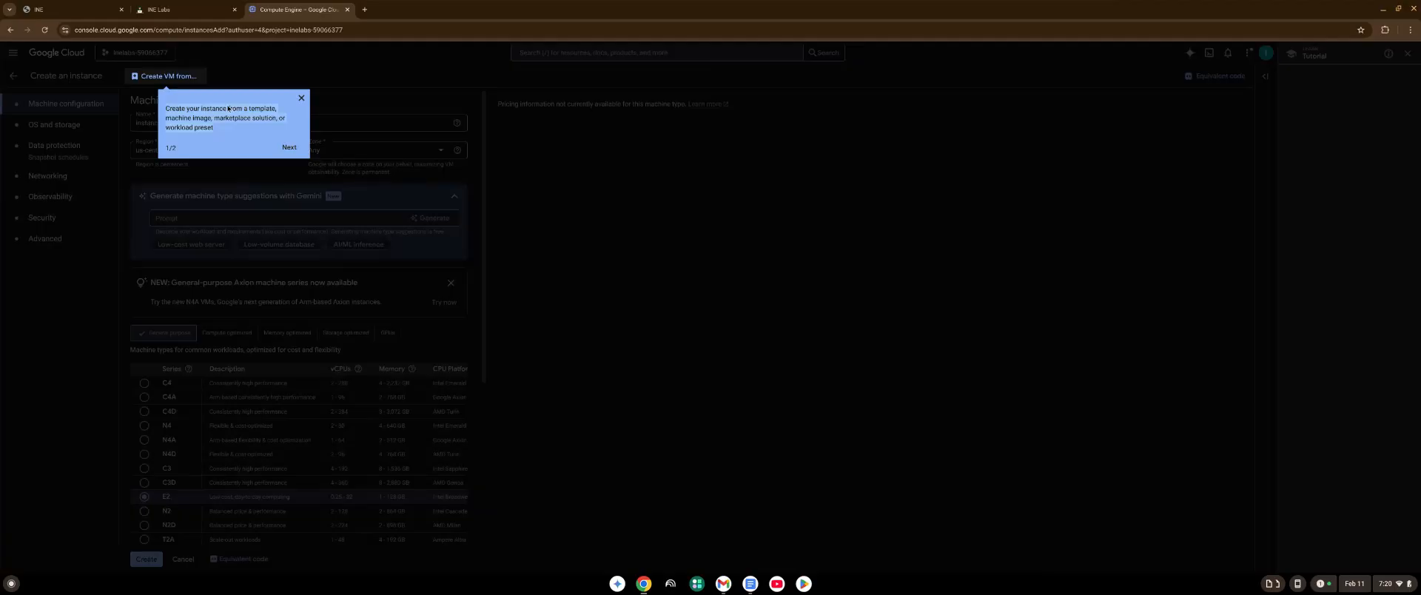
pyautogui.click(301, 98)
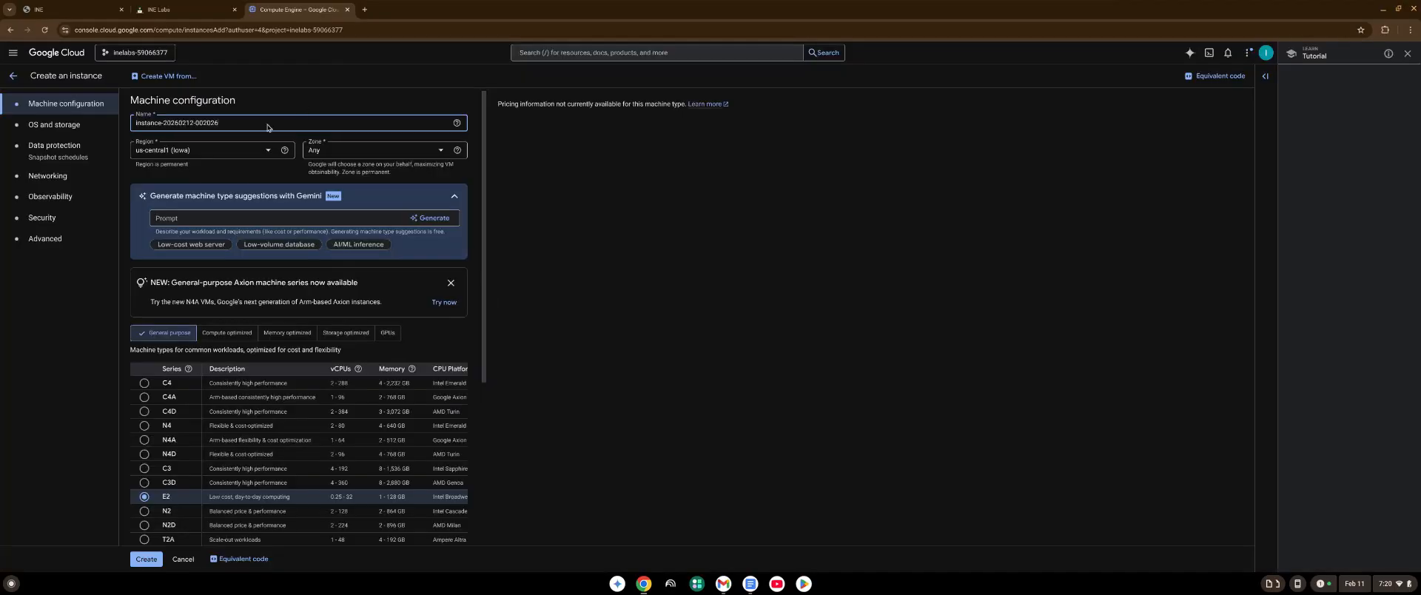
pyautogui.moveTo(259, 125); pyautogui.dragTo(134, 135)
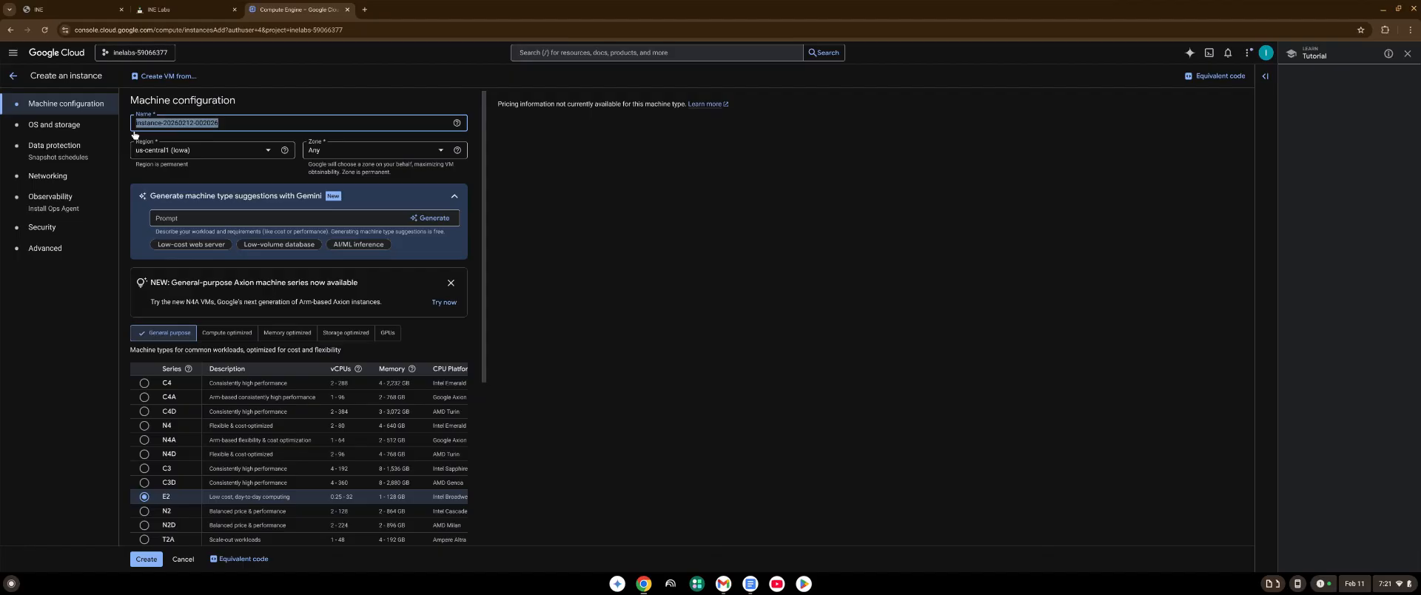
pyautogui.write('my')
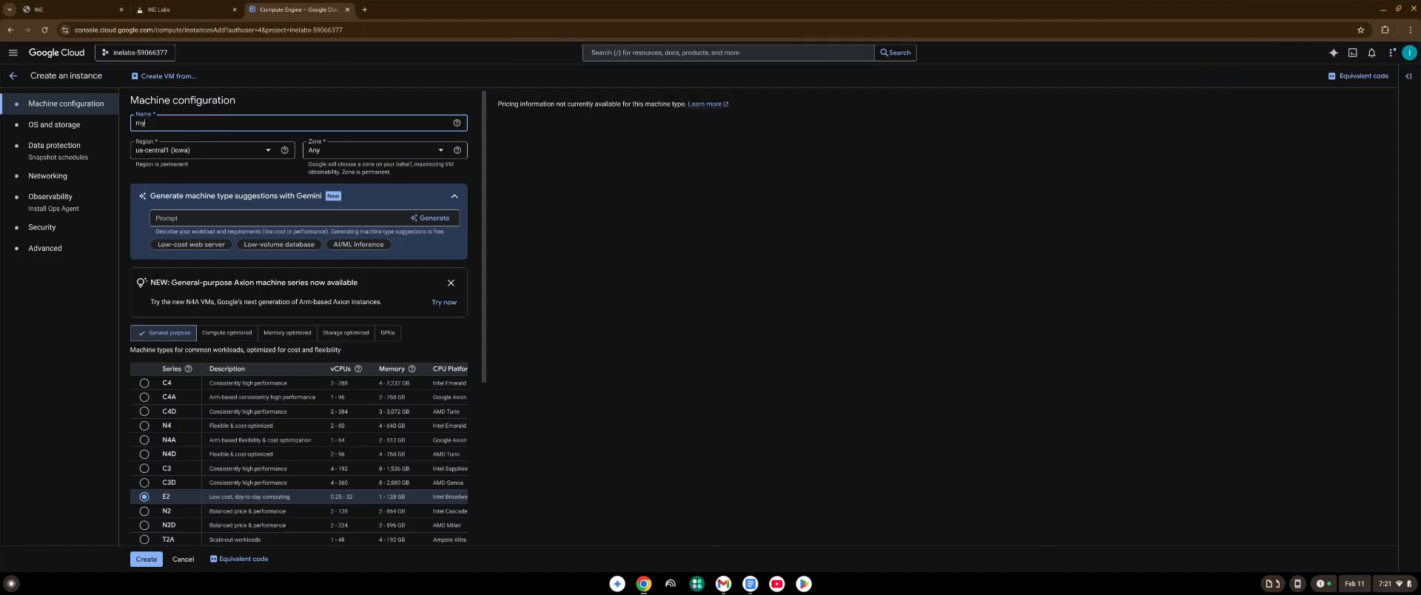
pyautogui.write('-first-gcp')
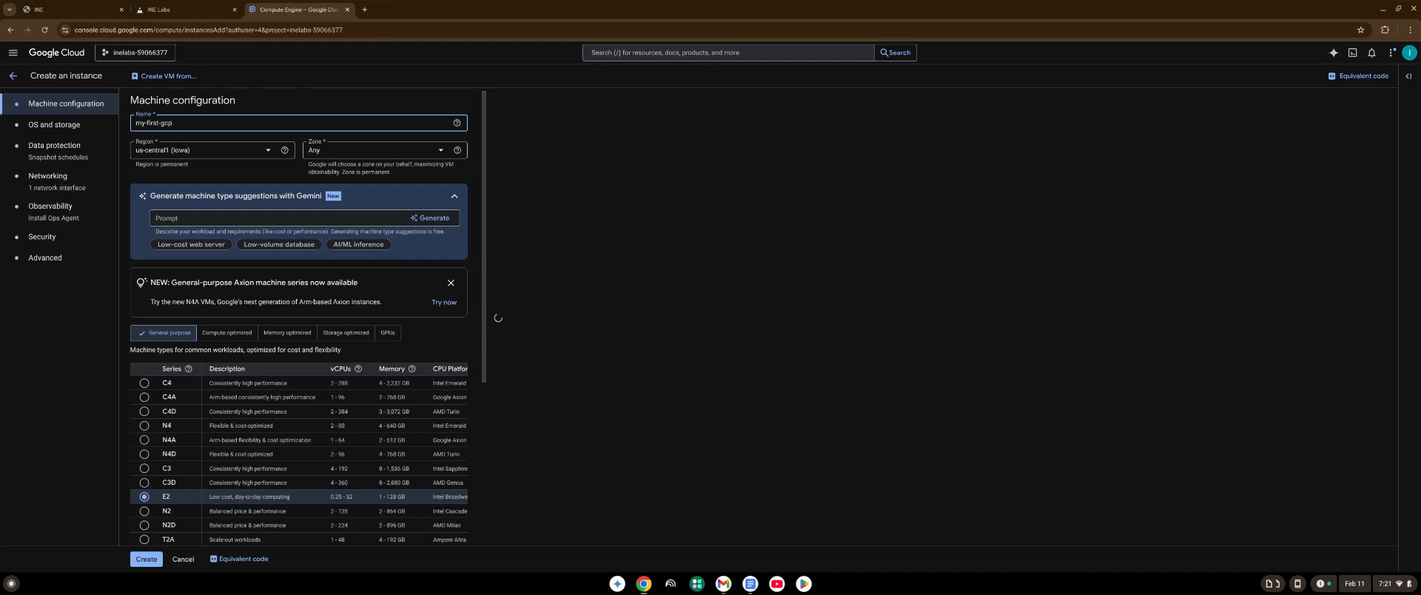
pyautogui.write('-')
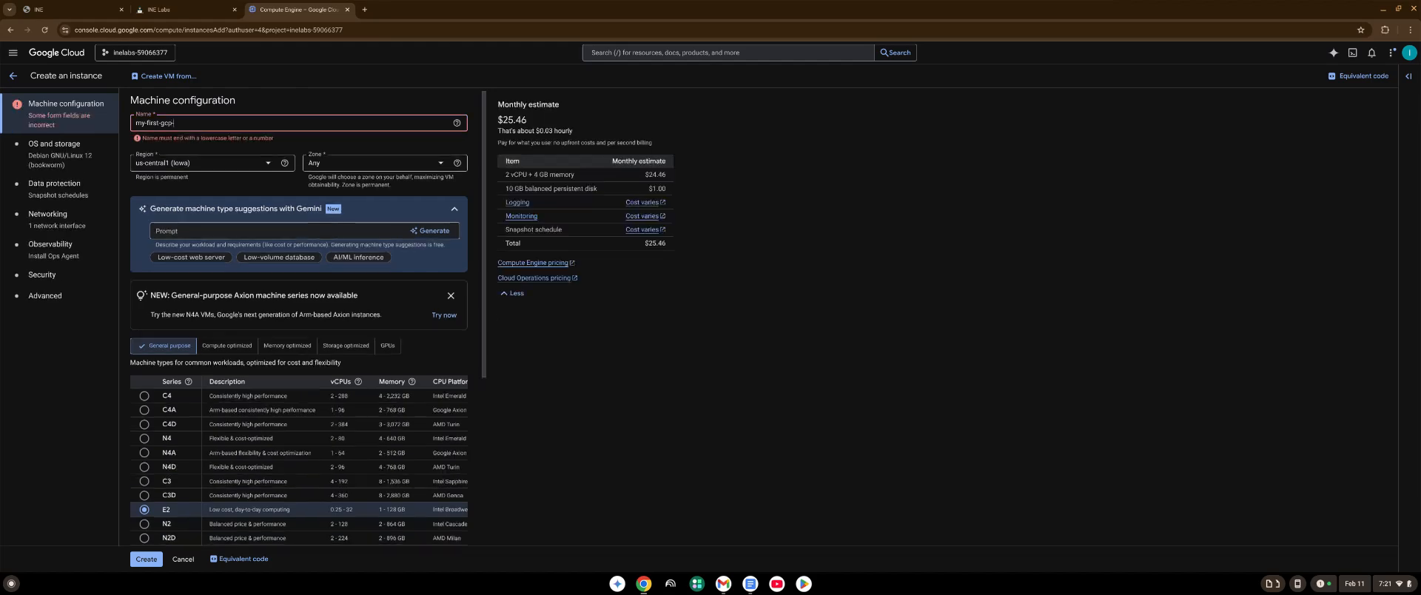
pyautogui.write('vm')
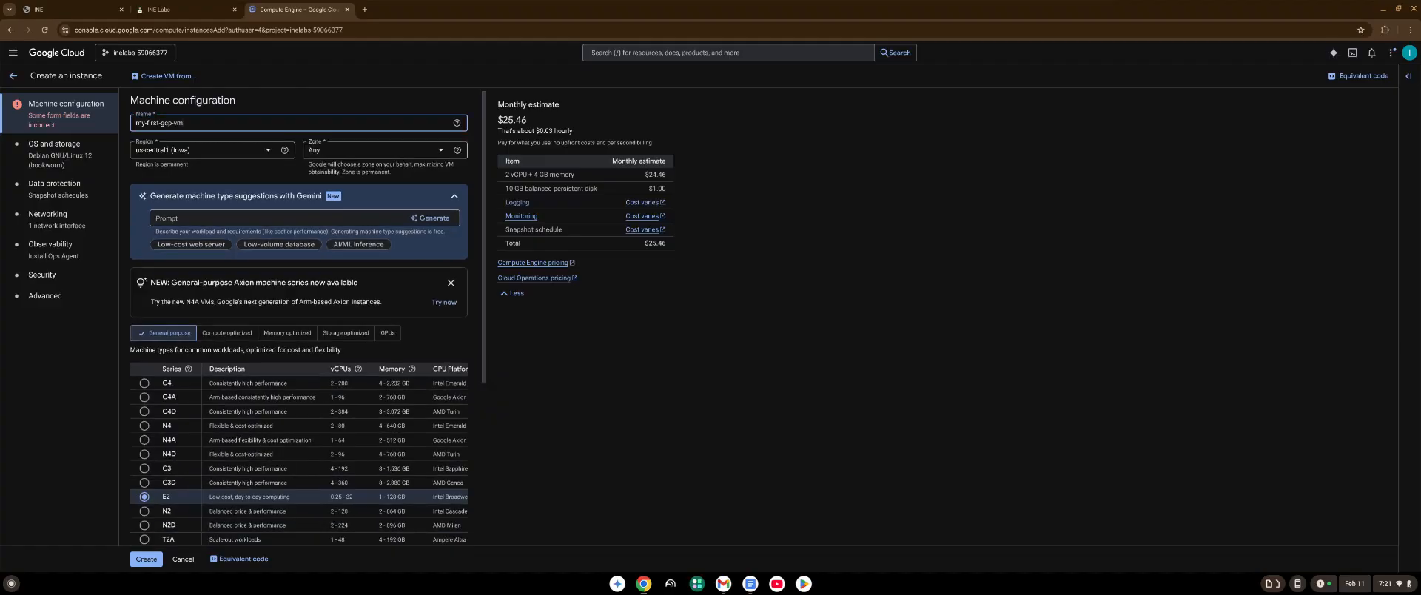
# - Set the instance's region to us-east1 (South Carolina)
pyautogui.click(267, 154)
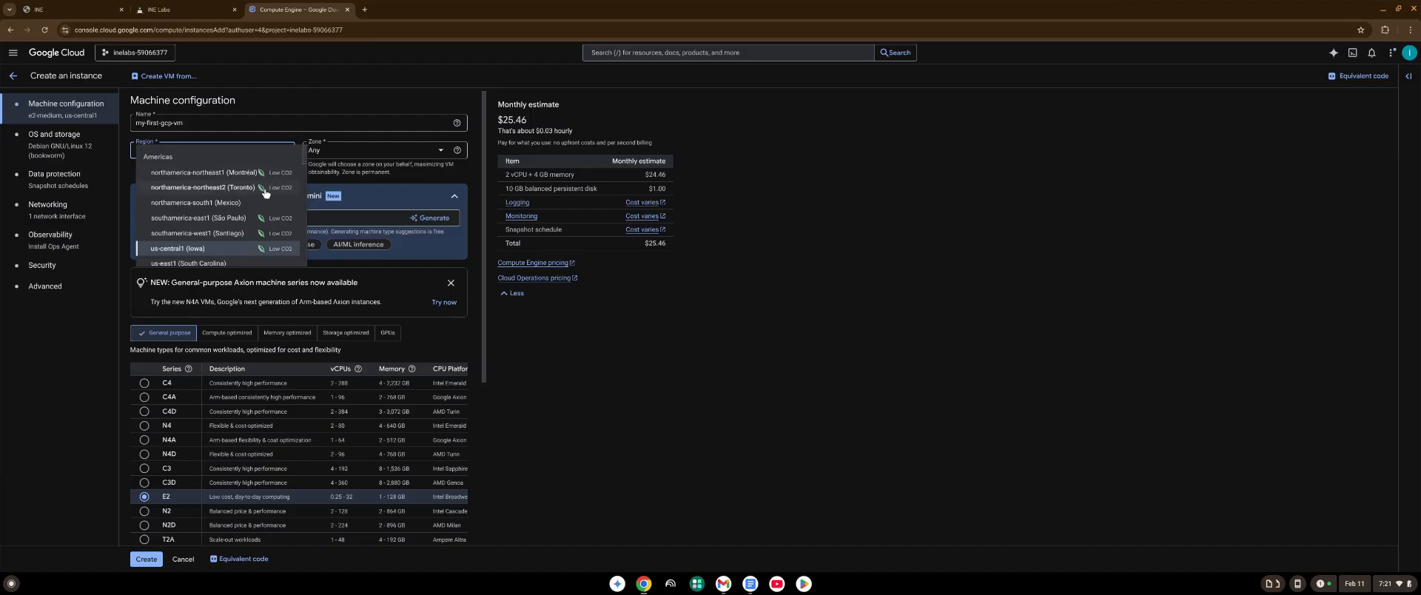
pyautogui.scroll(-2, 237, 220)
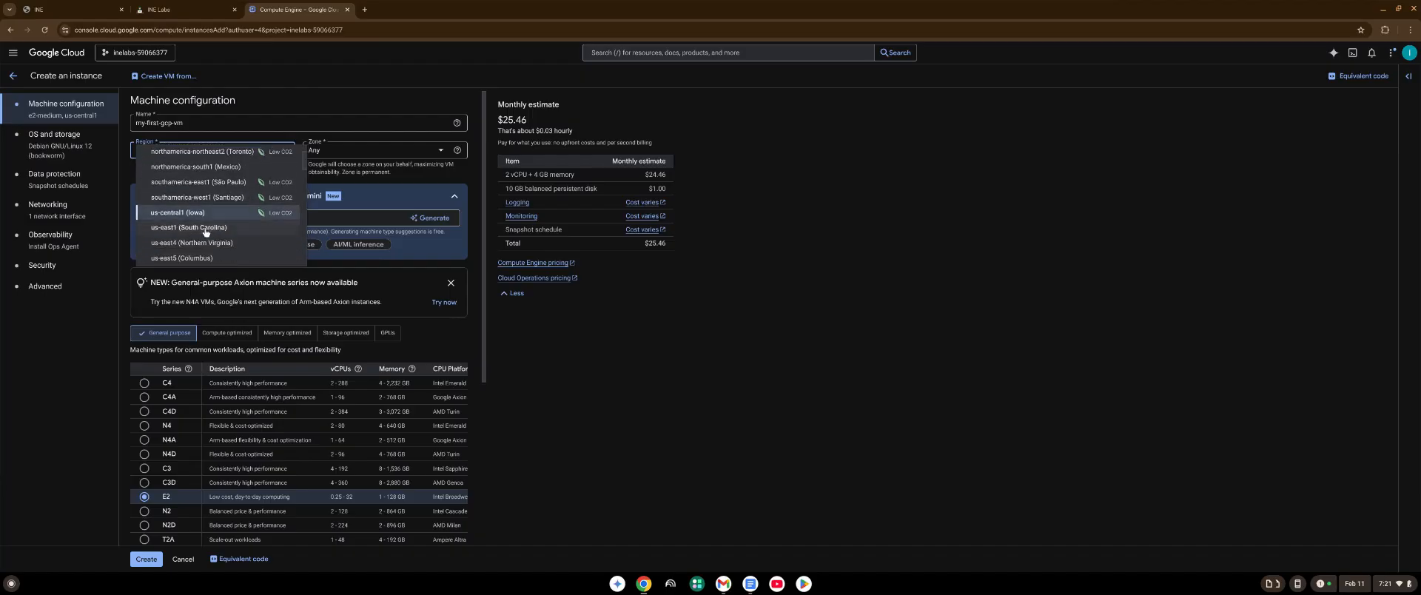
pyautogui.click(205, 228)
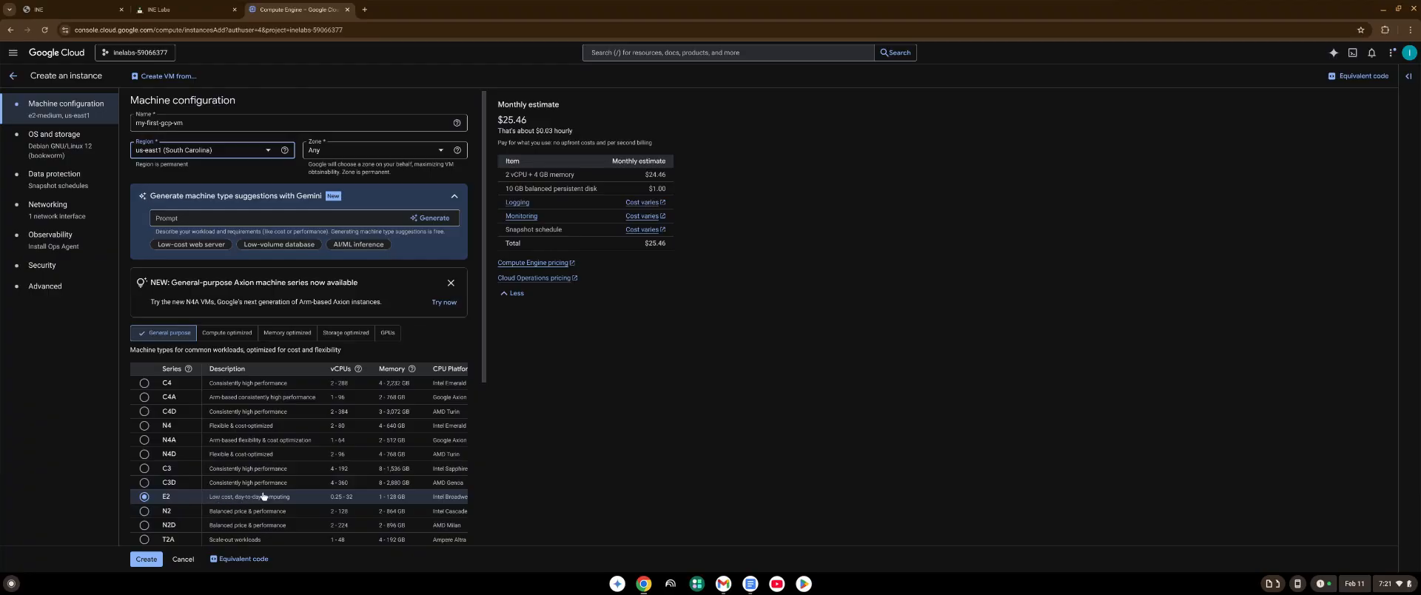
# - Choose the shared-core e2-micro preset as the machine type for the E2 series instance
pyautogui.scroll(1, 383, 390)
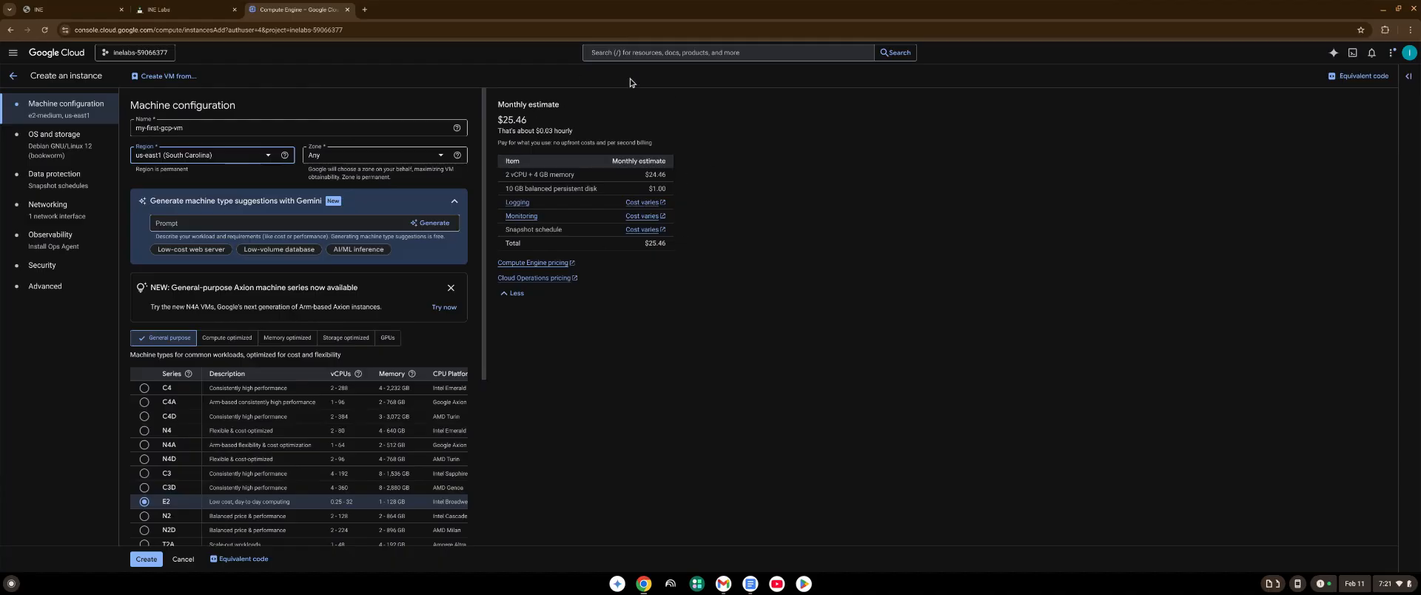
pyautogui.scroll(-3, 433, 367)
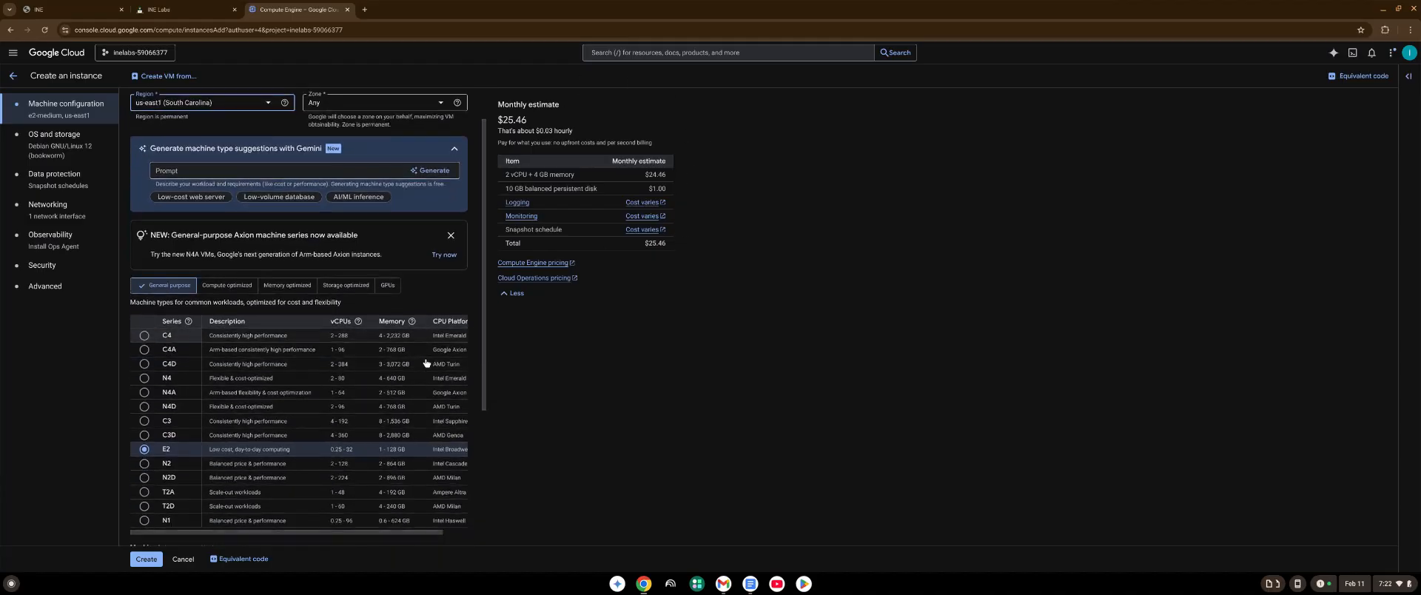
pyautogui.scroll(-4, 424, 357)
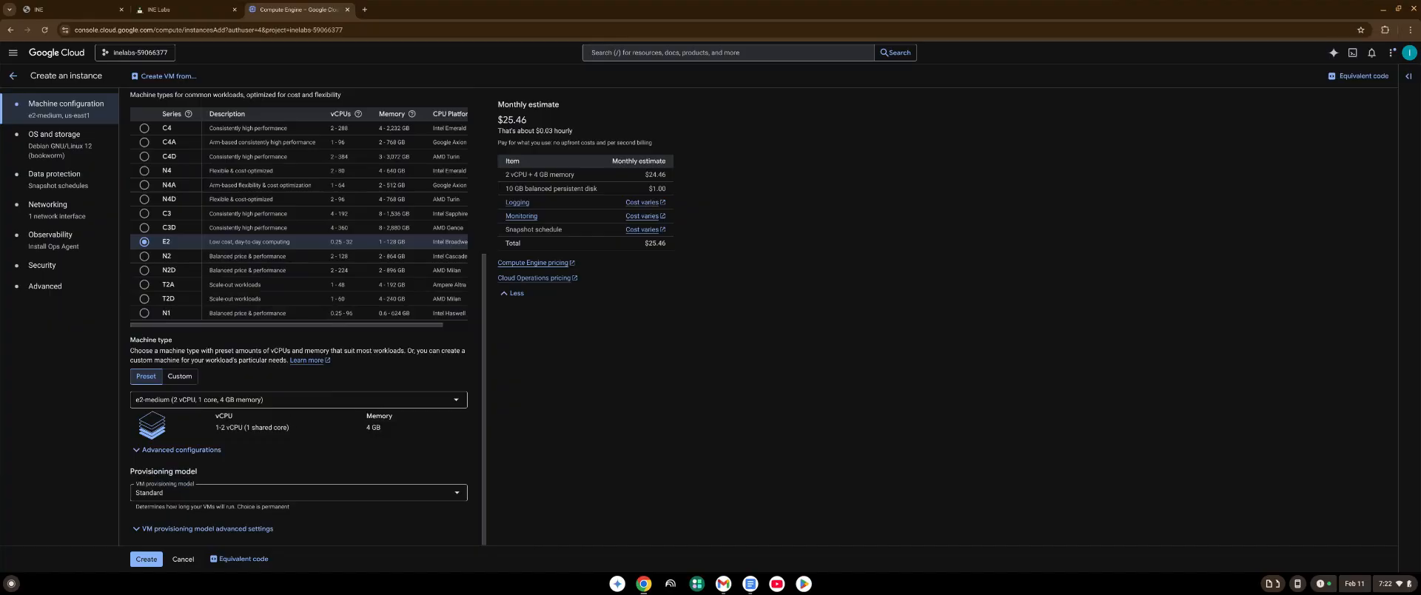
pyautogui.scroll(2, 296, 392)
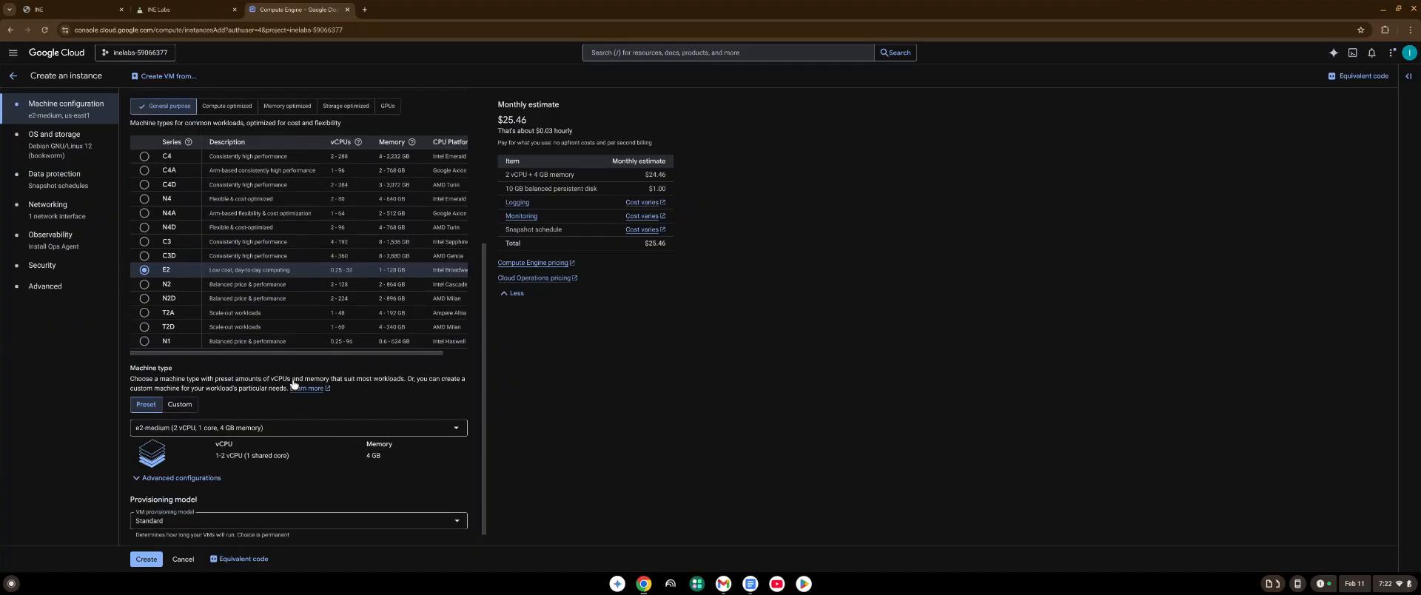
pyautogui.scroll(-1, 292, 382)
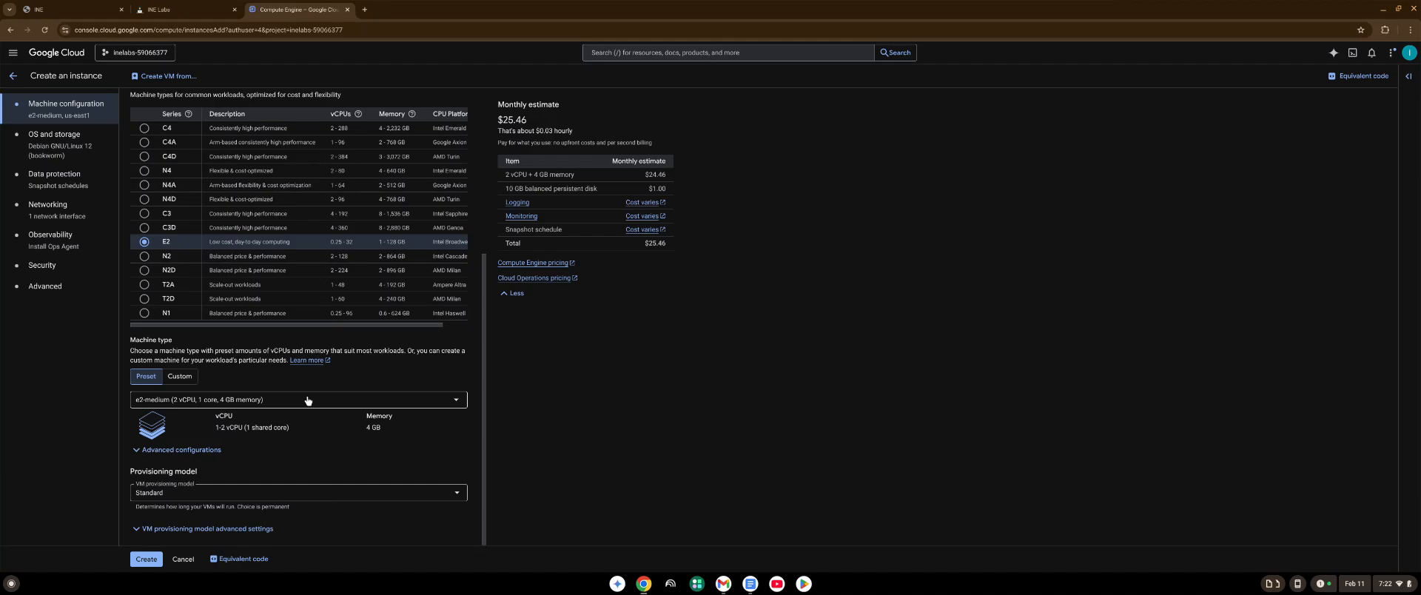
pyautogui.click(456, 400)
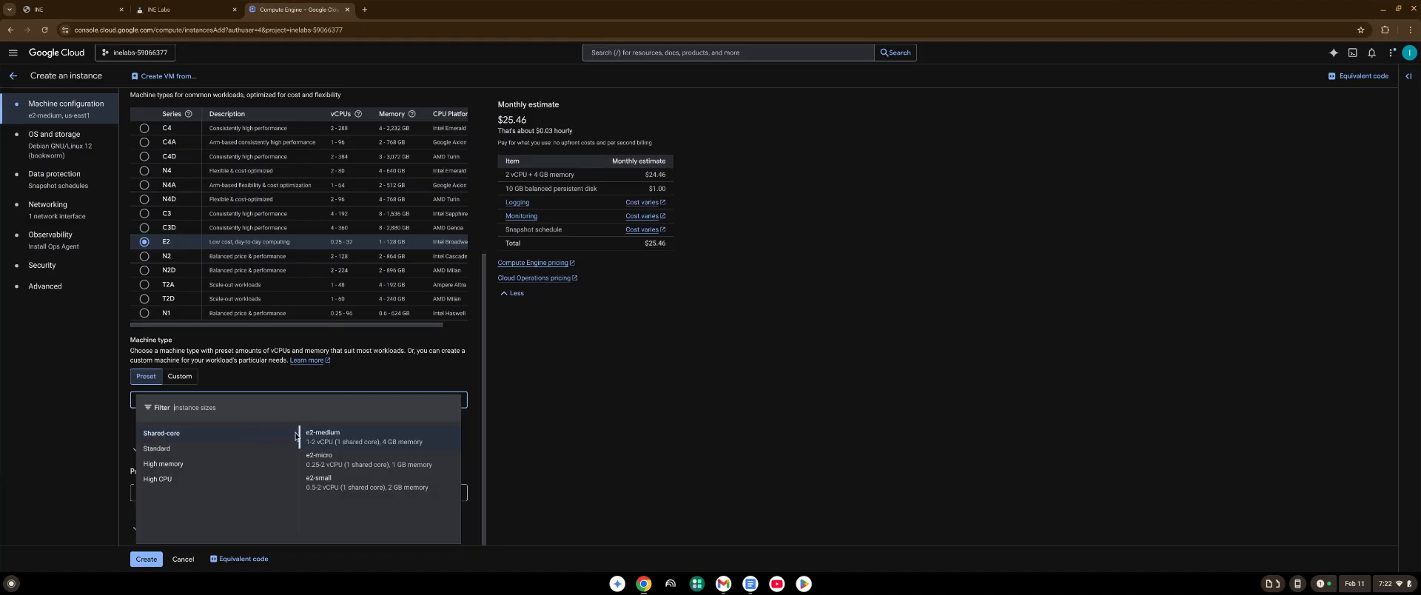
pyautogui.click(335, 461)
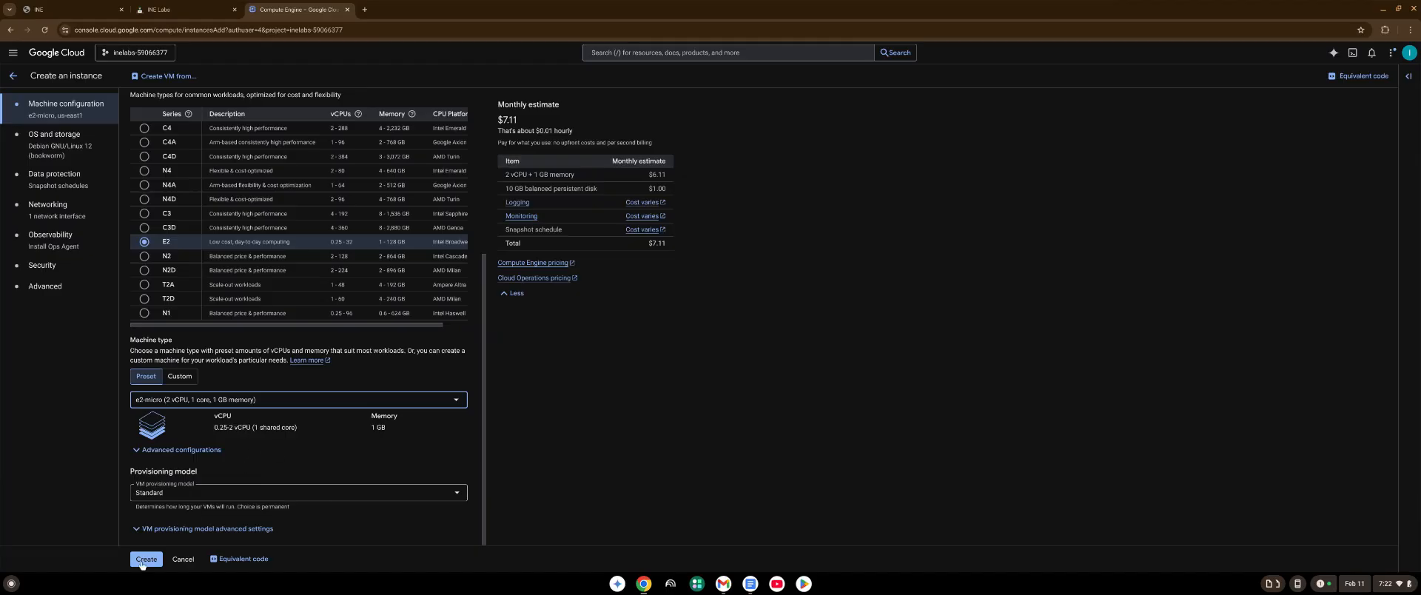
# - Accept the Debian GNU/Linux 12 (bookworm) boot disk with a 10 GB balanced persistent disk, and create the VM
pyautogui.click(51, 147)
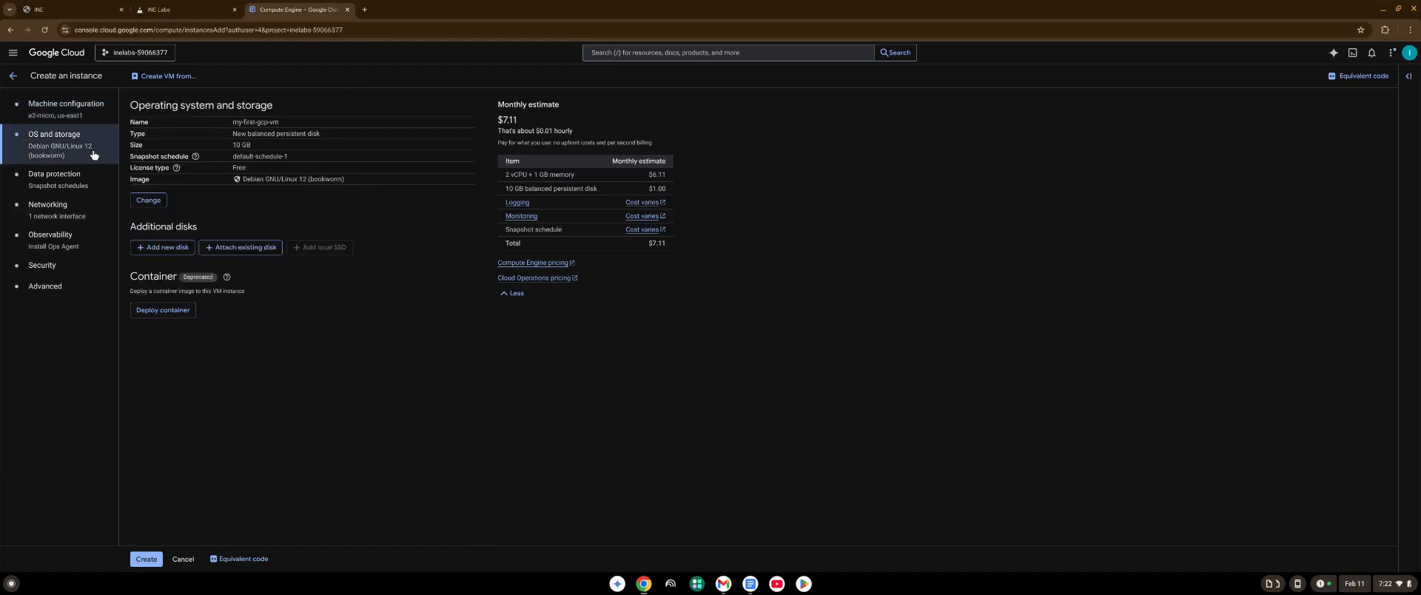
pyautogui.click(148, 202)
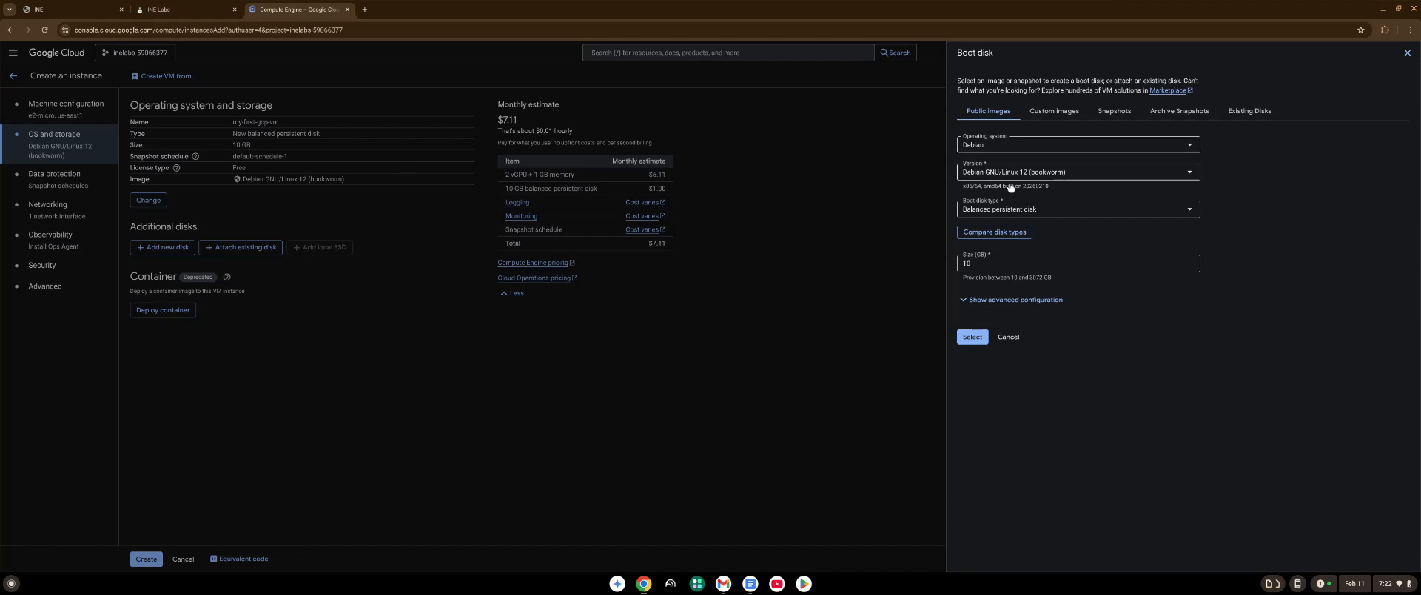
pyautogui.click(972, 338)
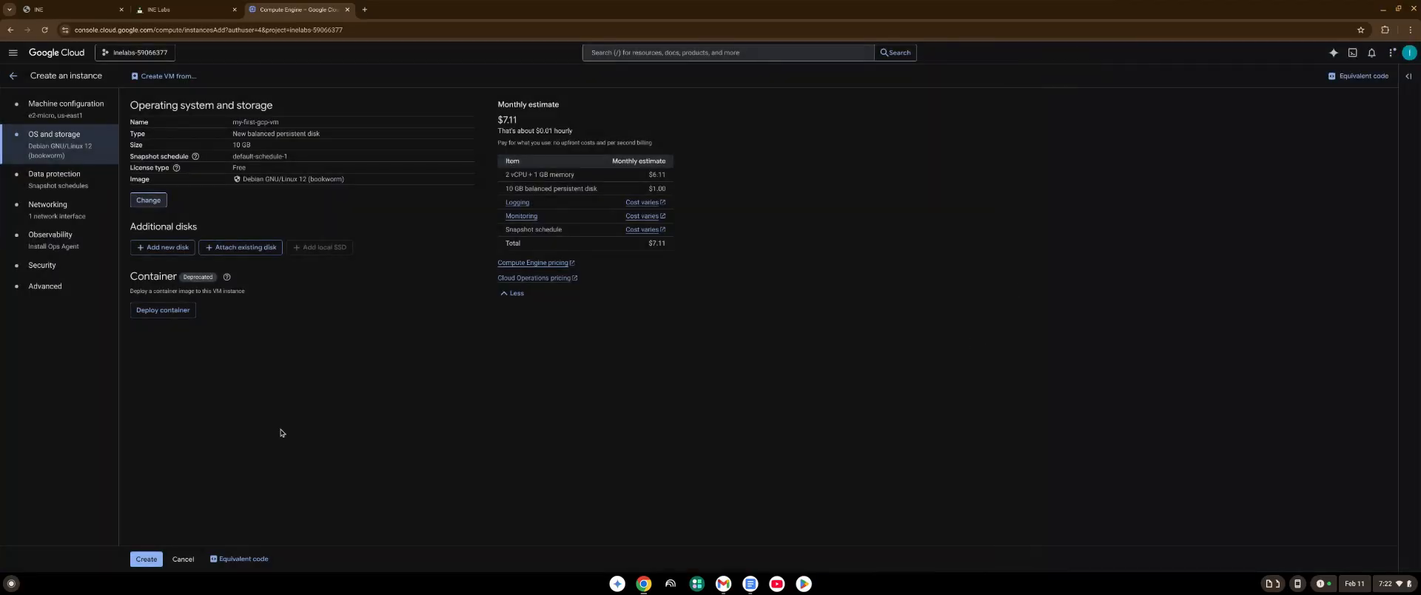
pyautogui.click(145, 560)
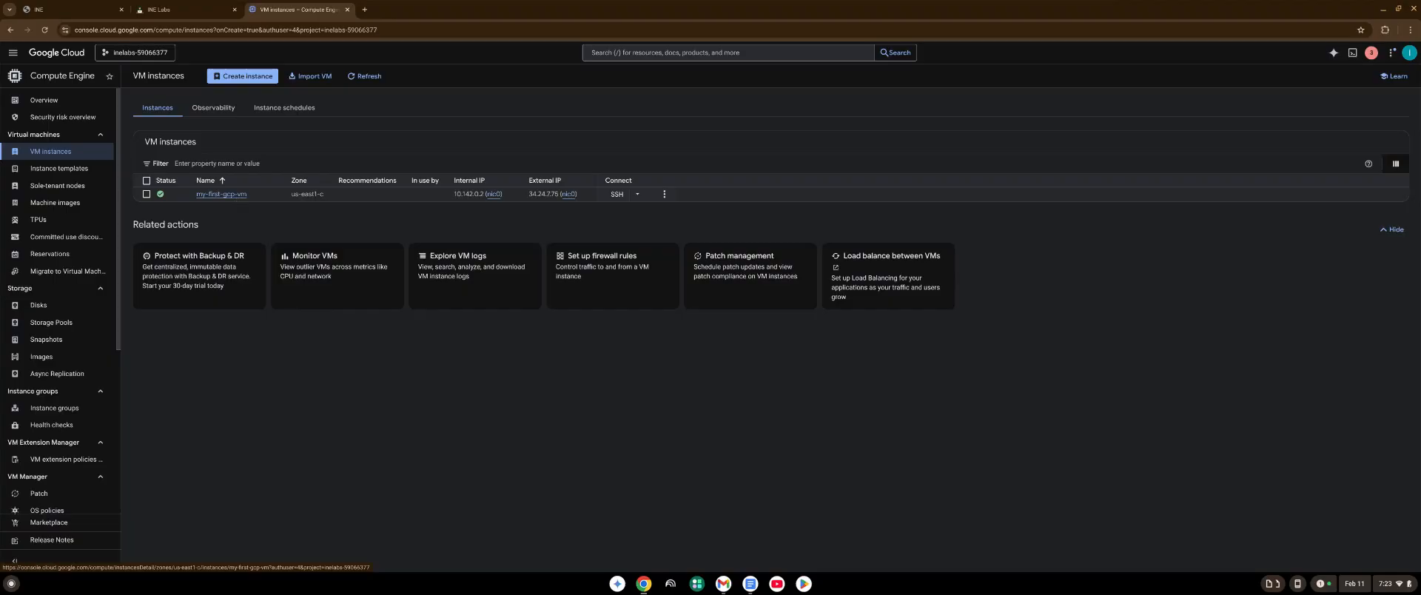
# - Open my-first-gcp-vm's details and review its basic information, machine configuration, networking and firewall settings
pyautogui.click(234, 197)
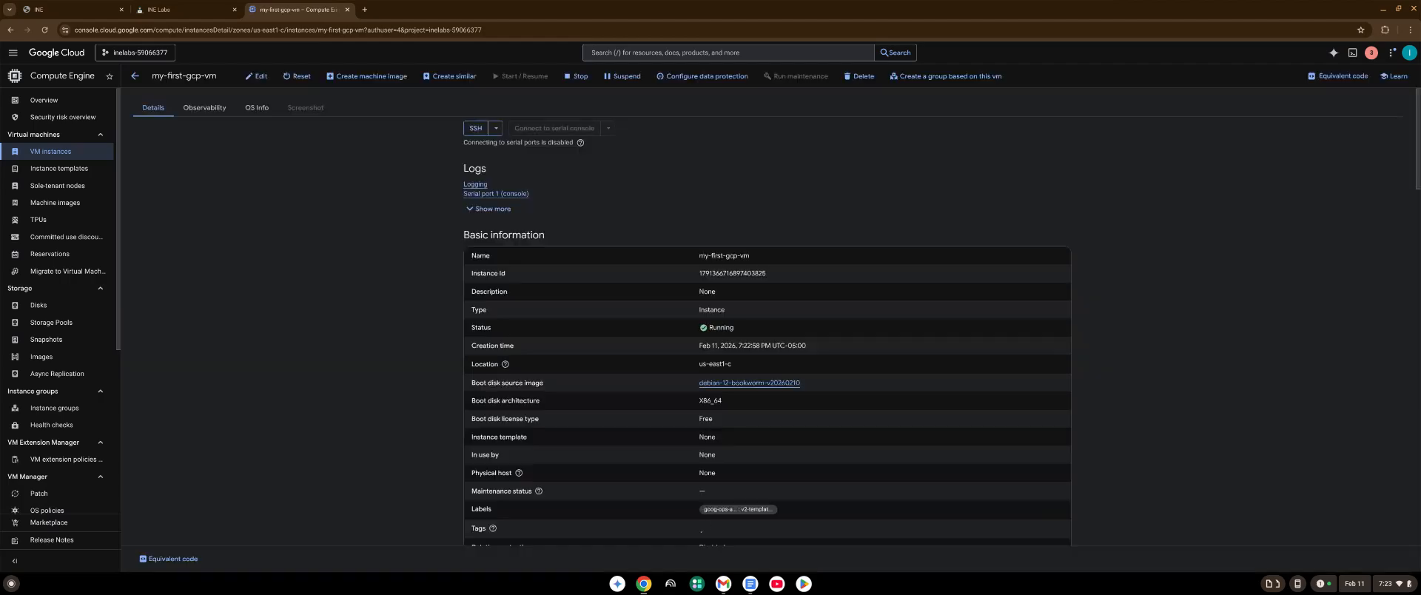
pyautogui.scroll(-2, 677, 297)
pyautogui.scroll(-6, 678, 298)
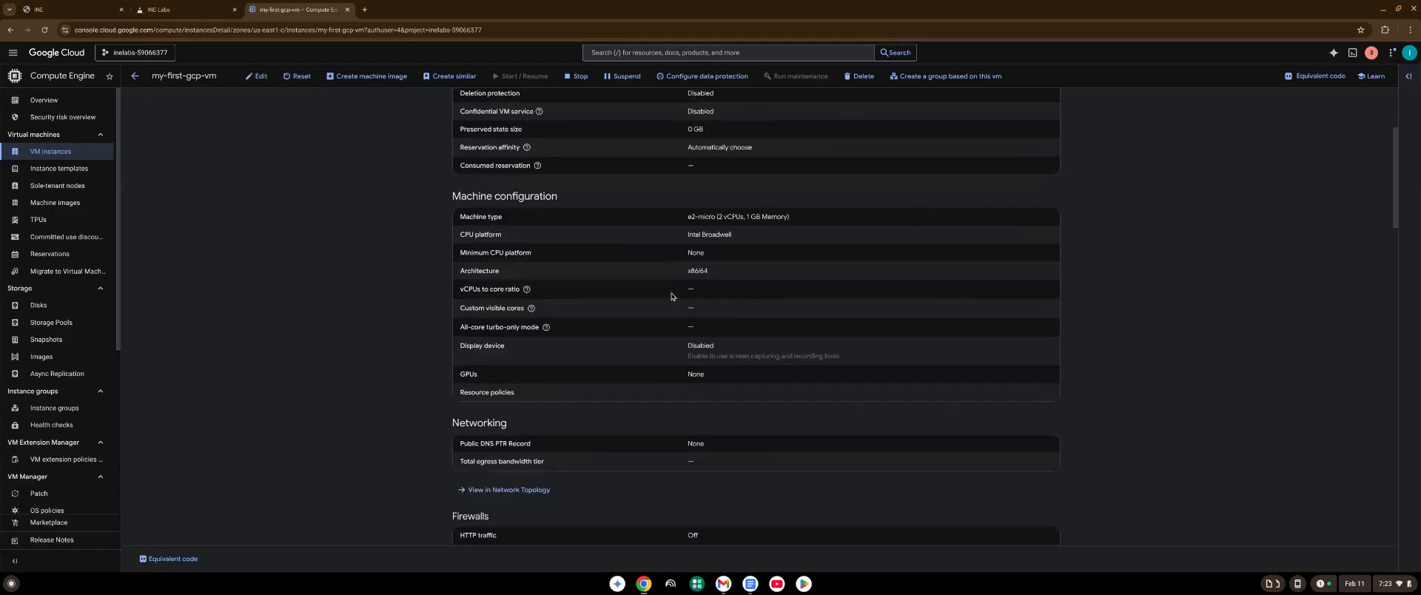
pyautogui.scroll(-1, 672, 297)
pyautogui.scroll(1, 672, 293)
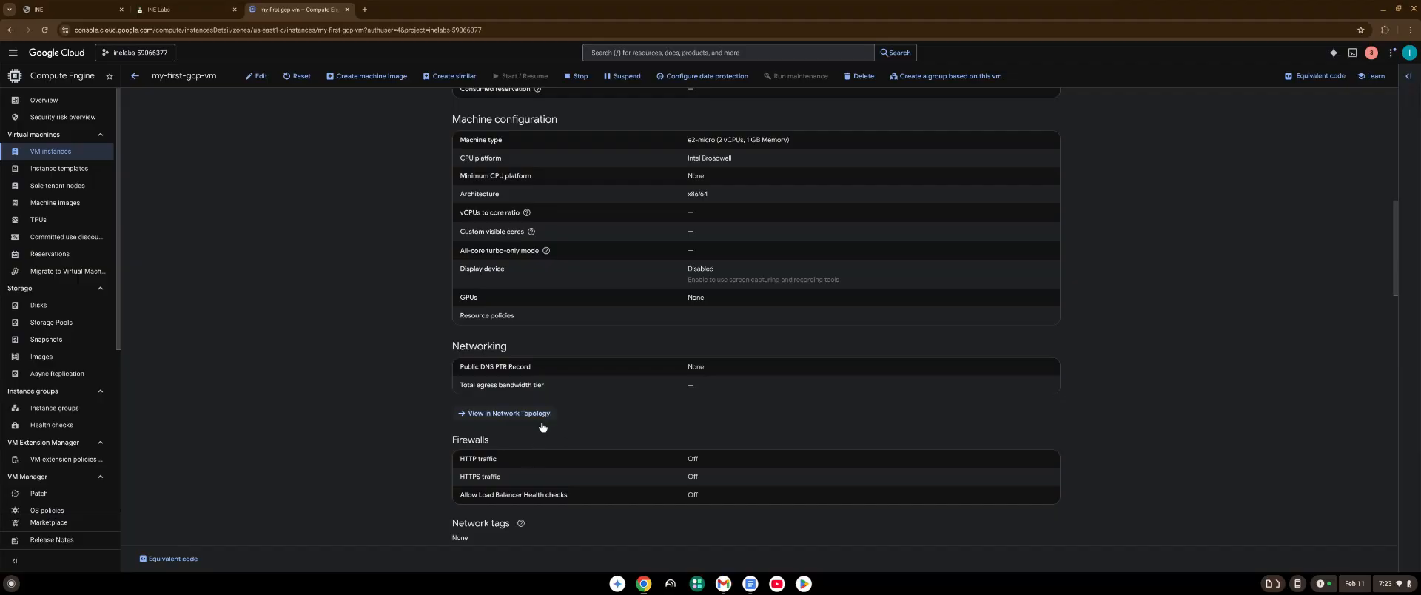
pyautogui.scroll(1, 543, 442)
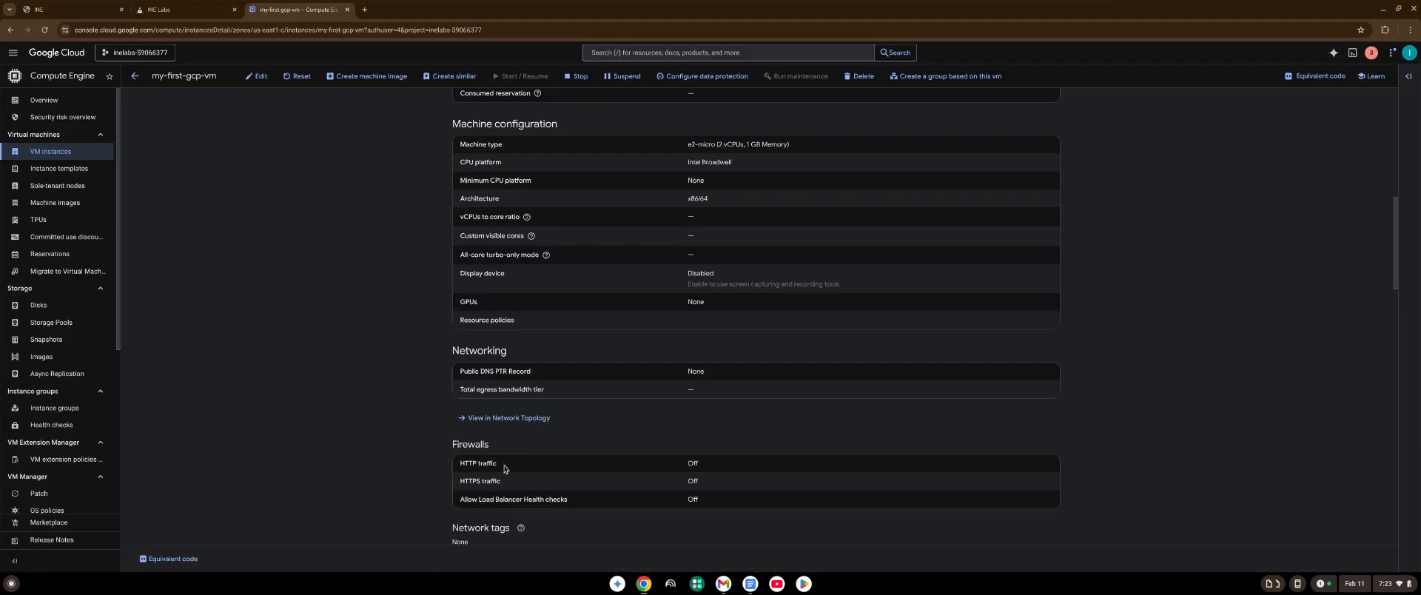
# - Open the details of my-first-gcp-vm's nic0 network interface and review the VPC firewall rules that apply to it
pyautogui.scroll(-1, 513, 481)
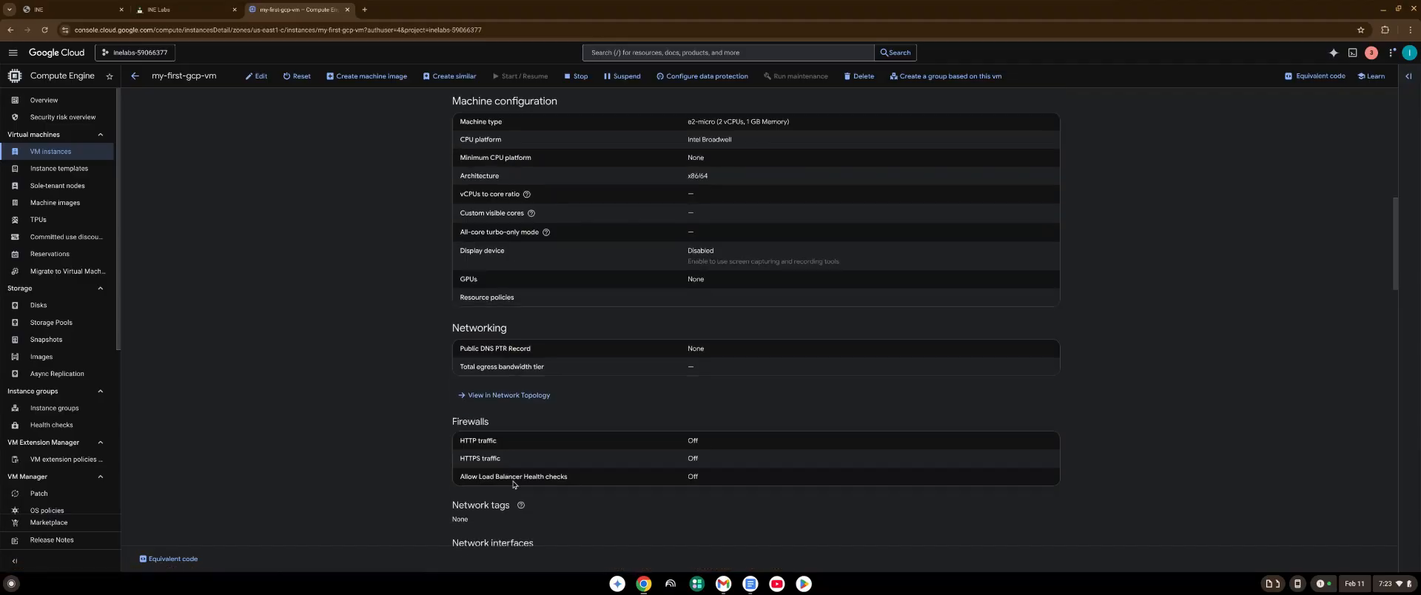
pyautogui.scroll(-2, 481, 444)
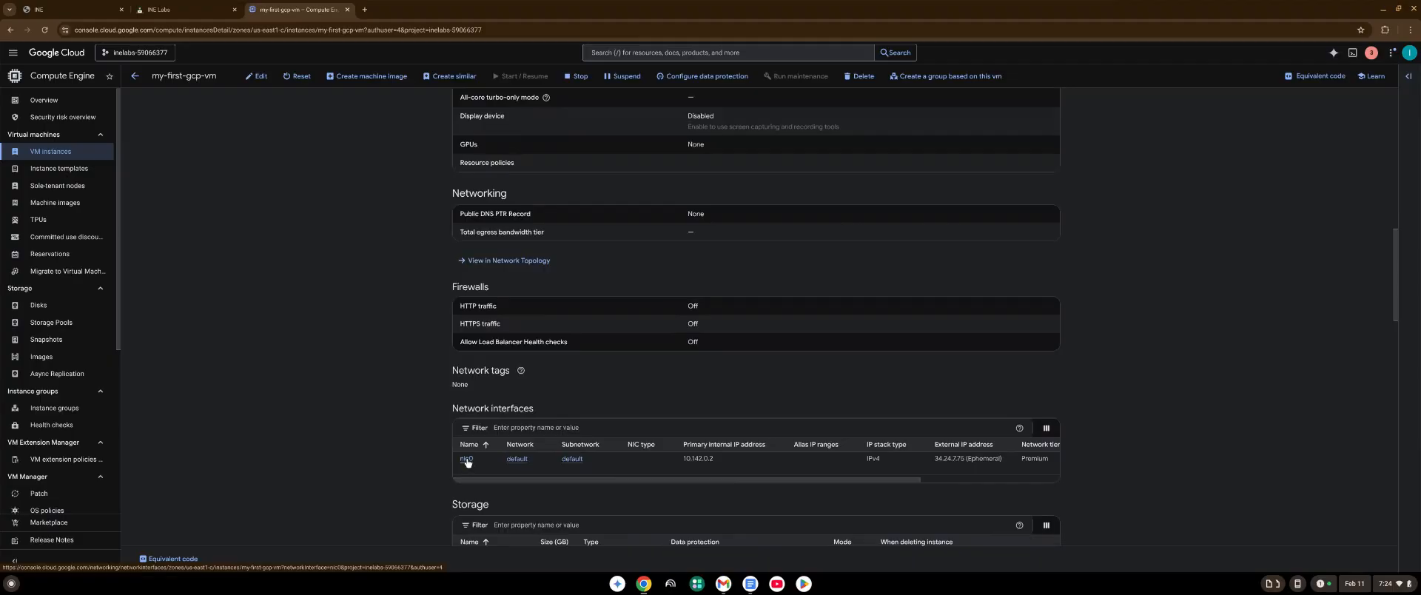
pyautogui.click(466, 459)
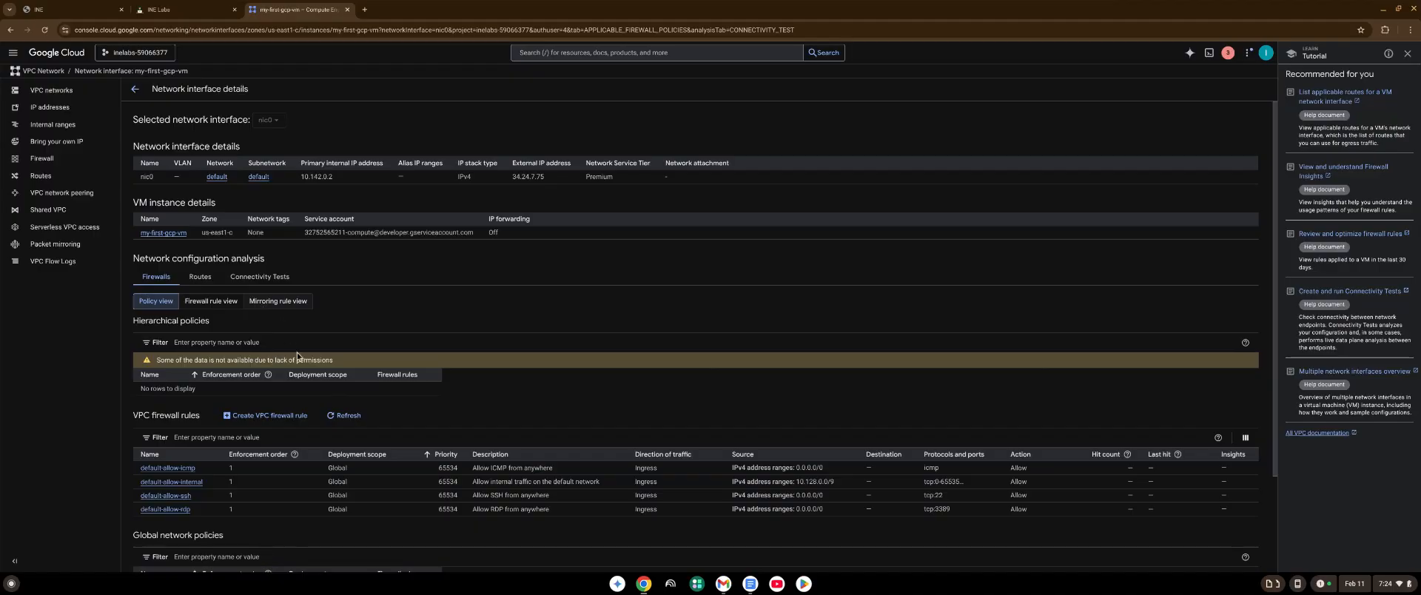
pyautogui.scroll(-1, 292, 337)
pyautogui.scroll(-1, 293, 336)
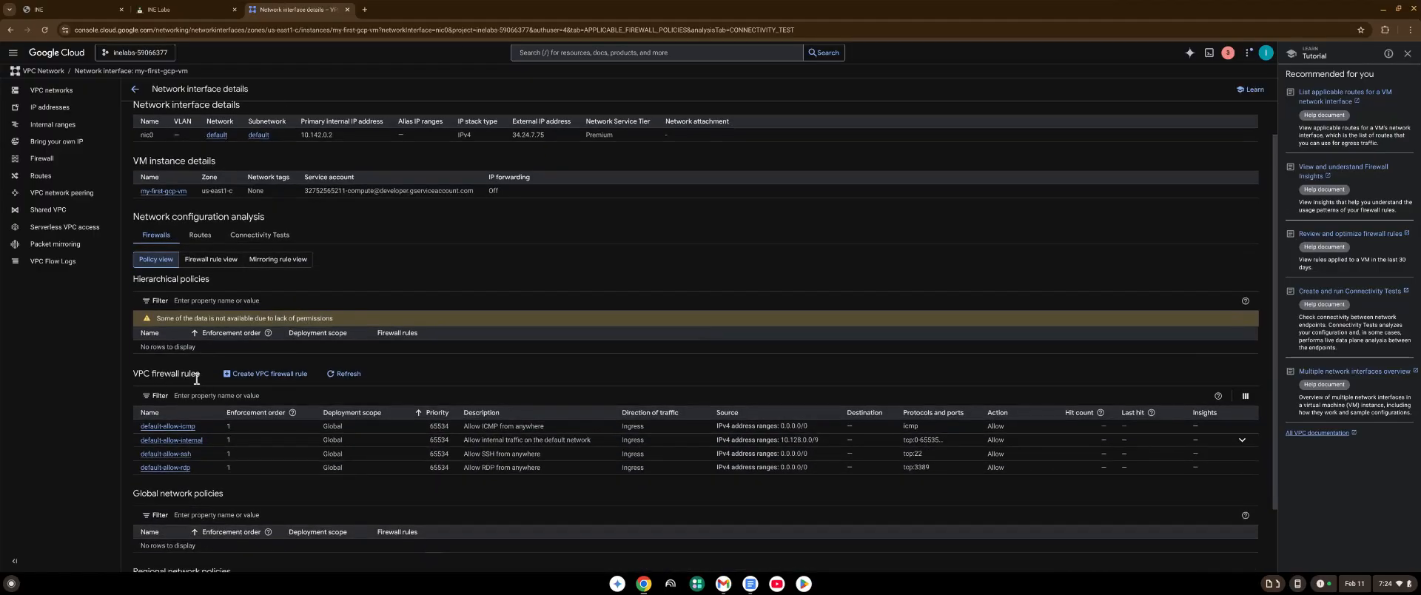
pyautogui.scroll(-1, 194, 388)
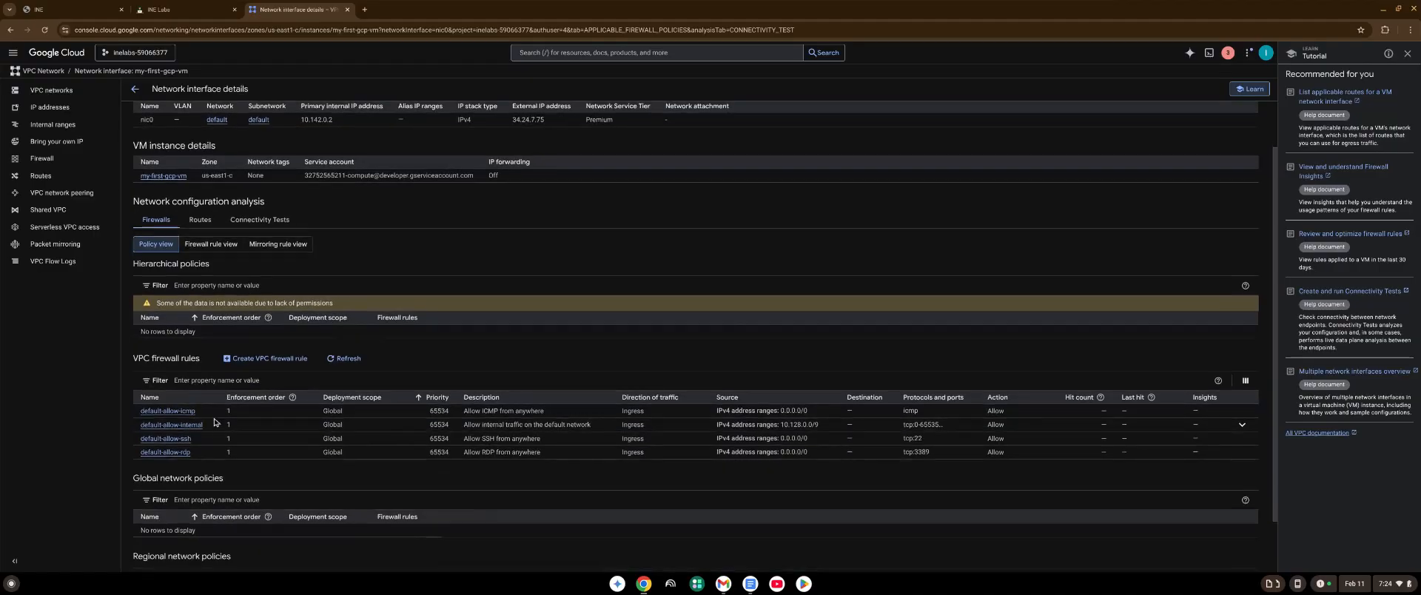
pyautogui.scroll(-1, 215, 421)
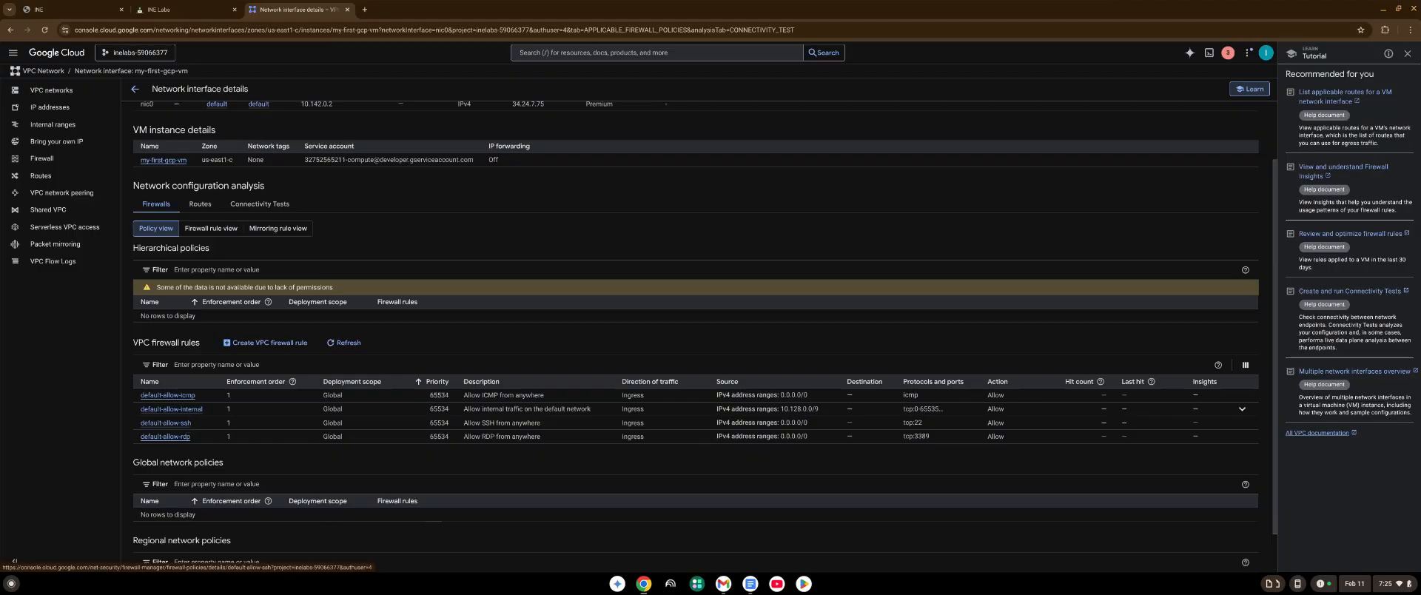
pyautogui.click(166, 423)
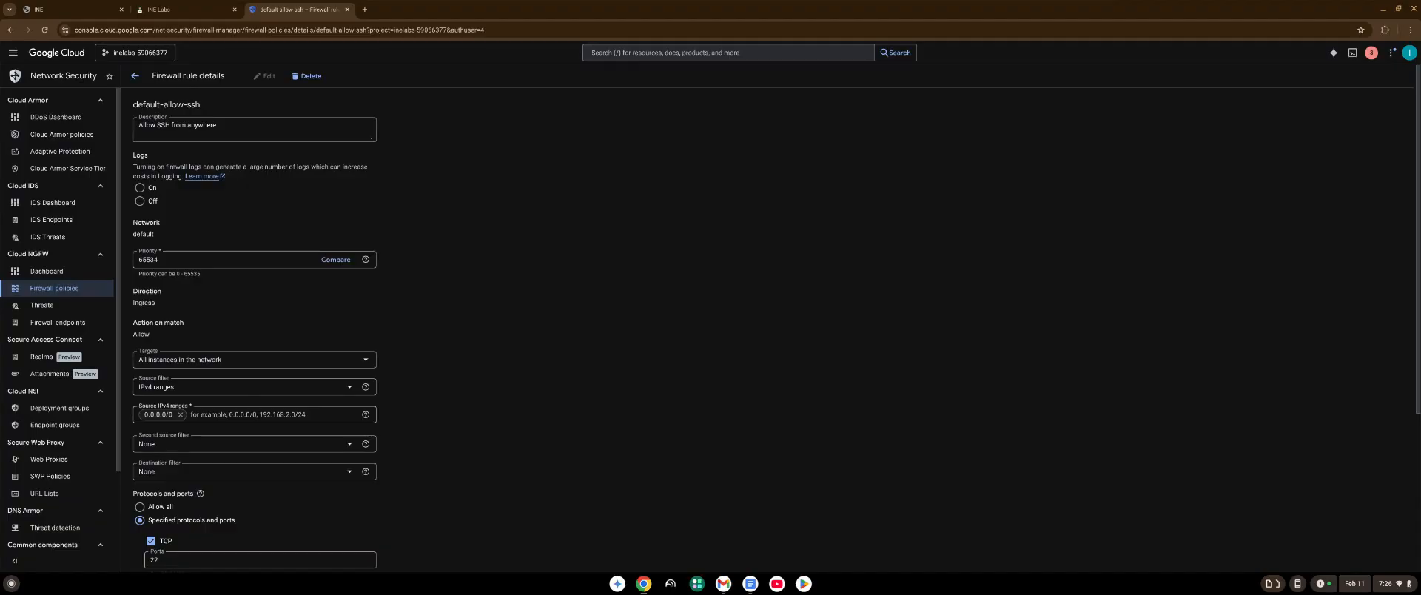
pyautogui.click(180, 415)
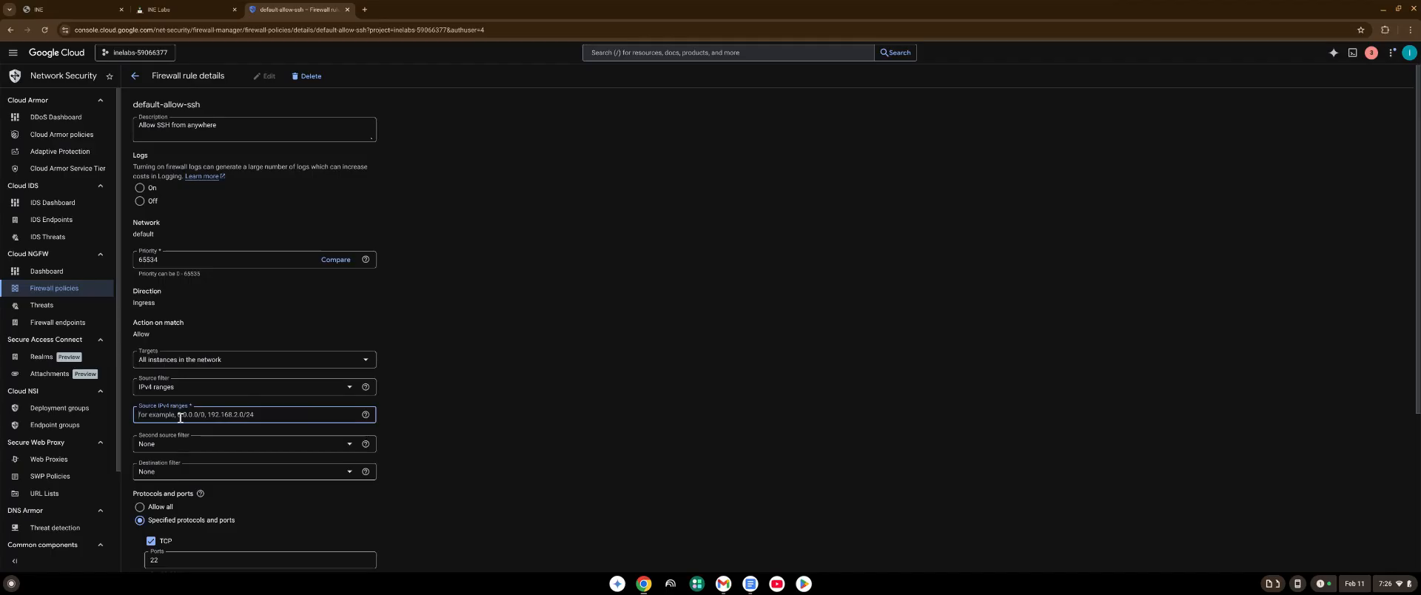
pyautogui.write('192.')
pyautogui.write('219.49.2')
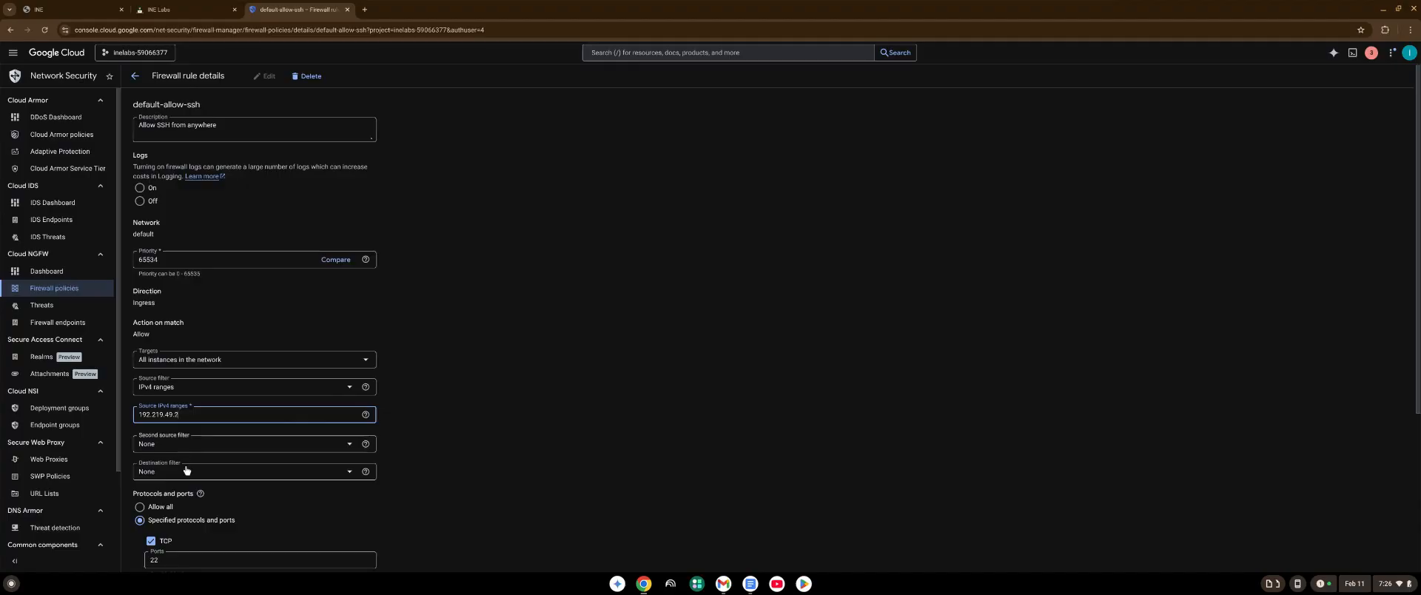
pyautogui.moveTo(177, 414); pyautogui.dragTo(145, 417)
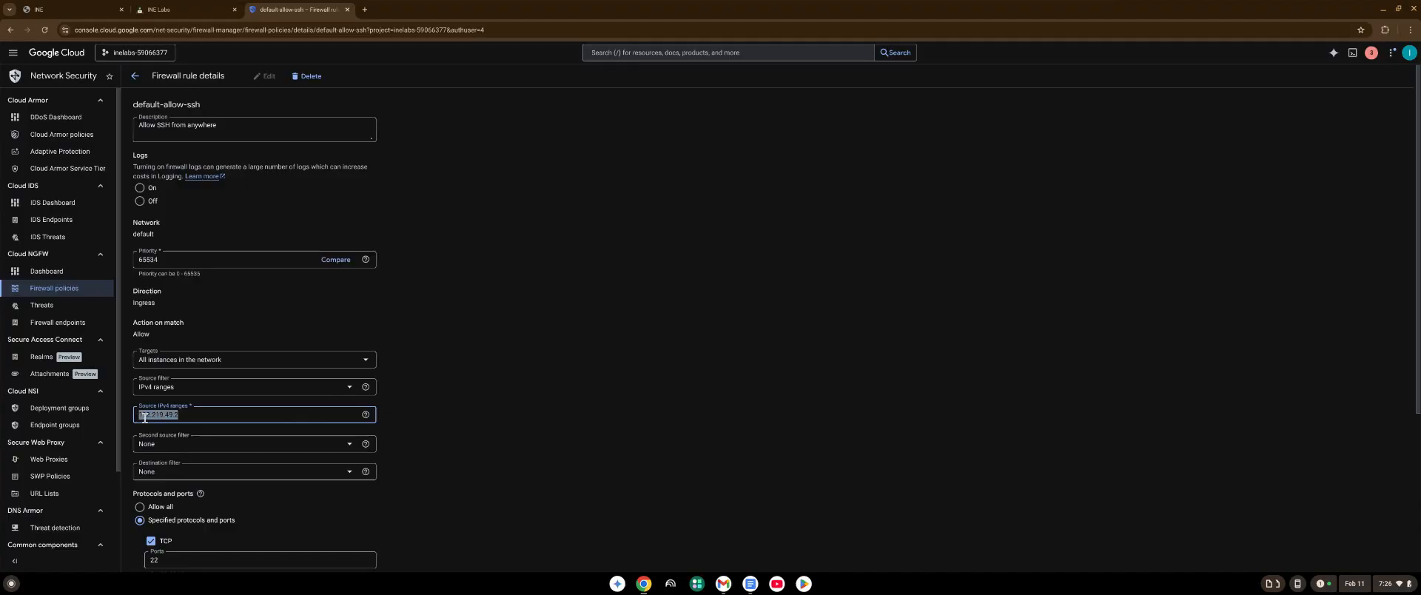
pyautogui.rightClick(145, 417)
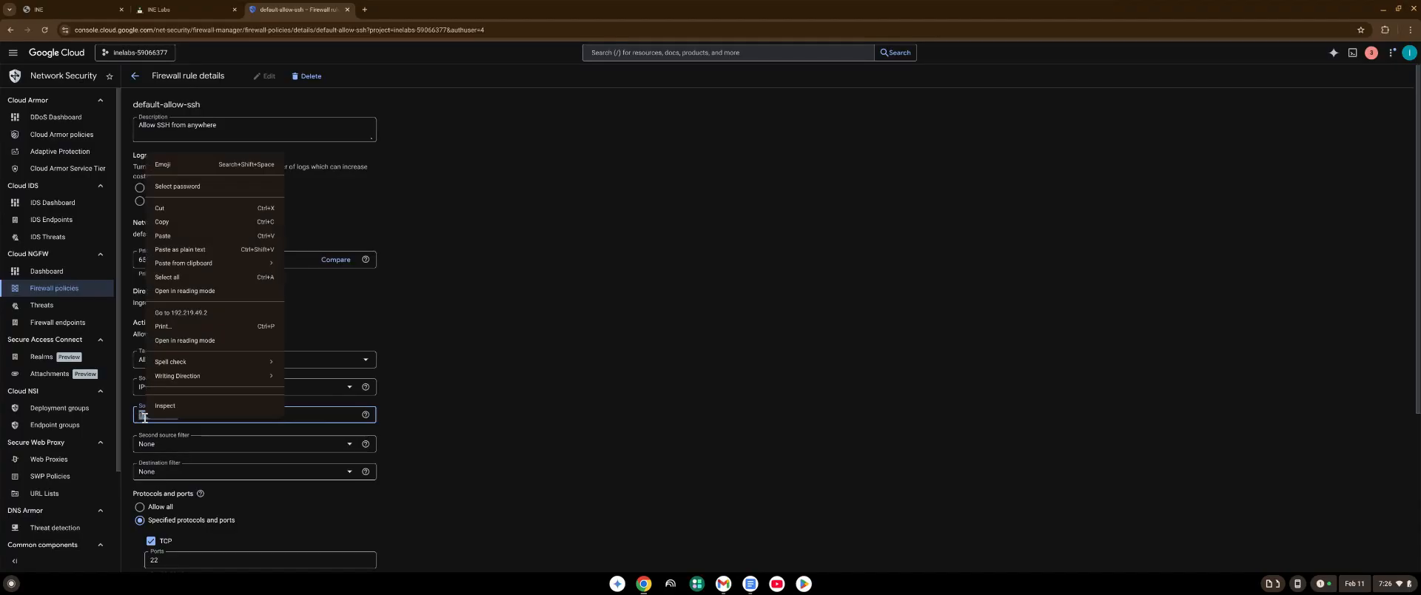
pyautogui.click(170, 224)
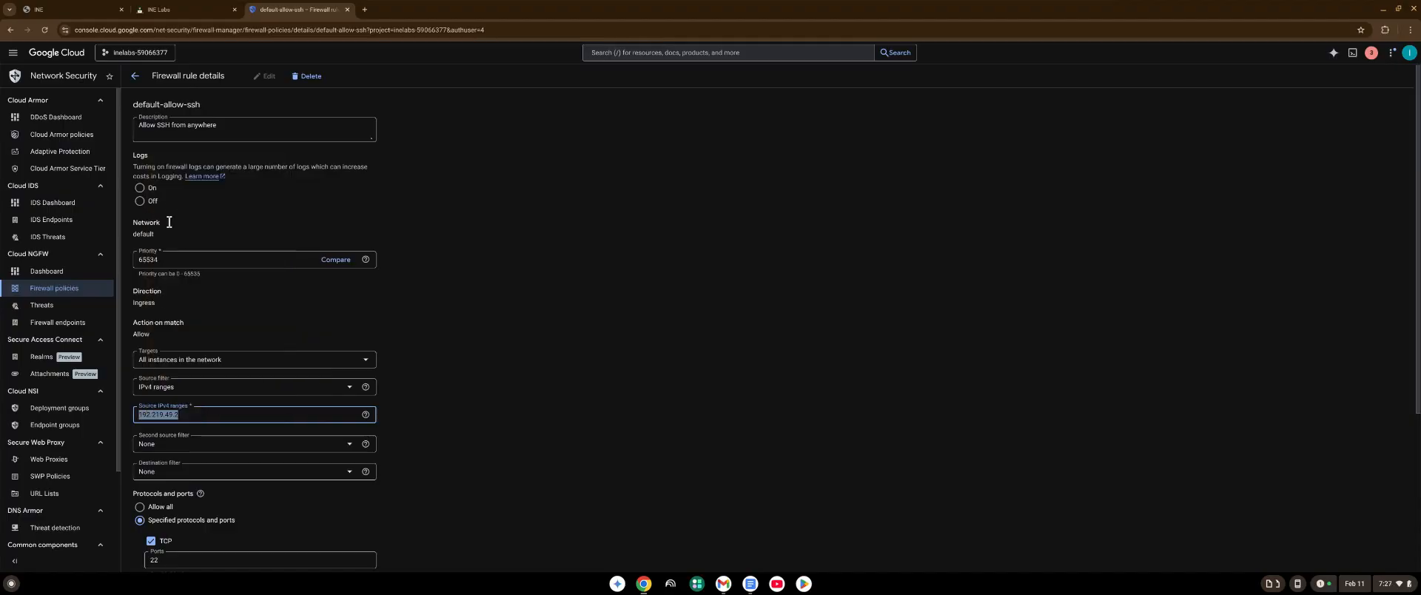
# - Keep TCP port 22 as the specified protocol and port, and save the default-allow-ssh rule
pyautogui.scroll(-1, 405, 428)
pyautogui.scroll(-1, 404, 428)
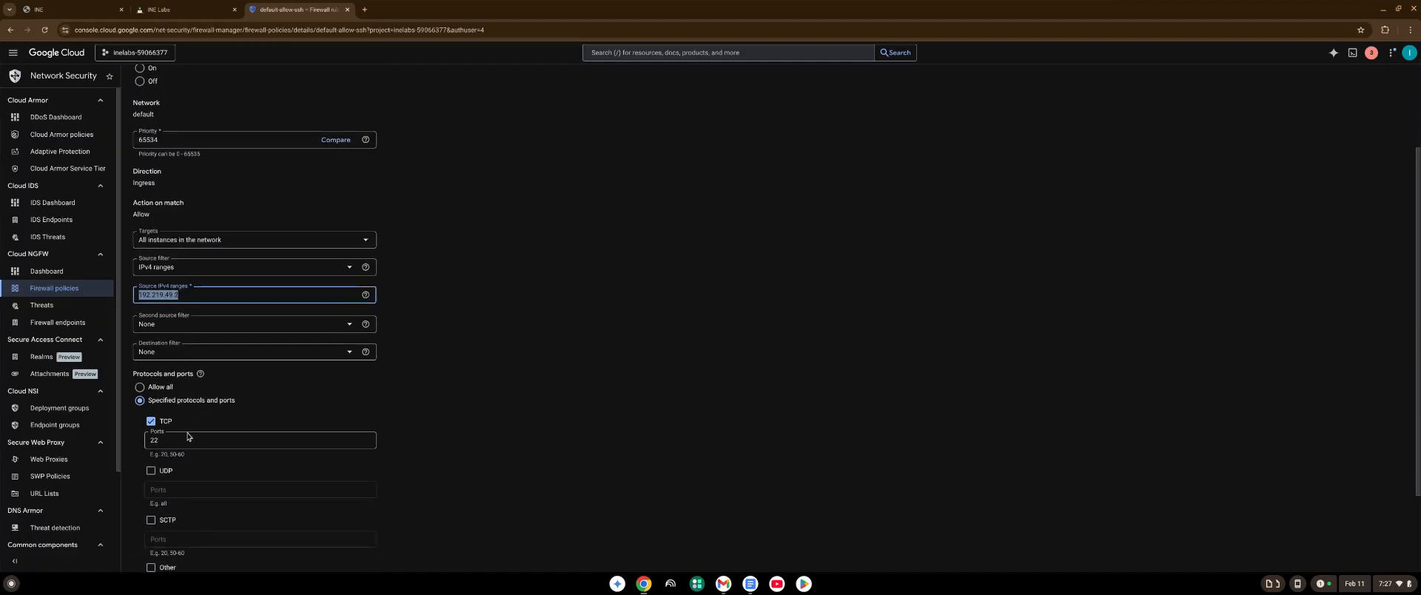
pyautogui.scroll(-1, 222, 444)
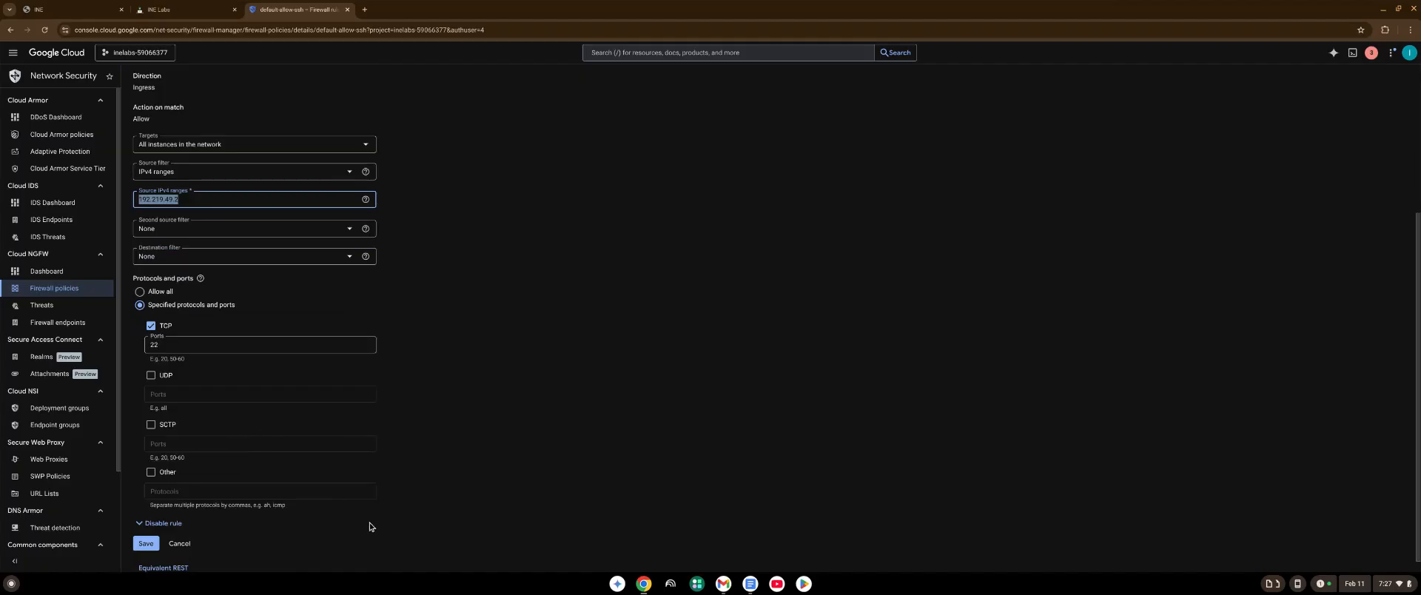
pyautogui.scroll(-1, 333, 530)
pyautogui.click(145, 530)
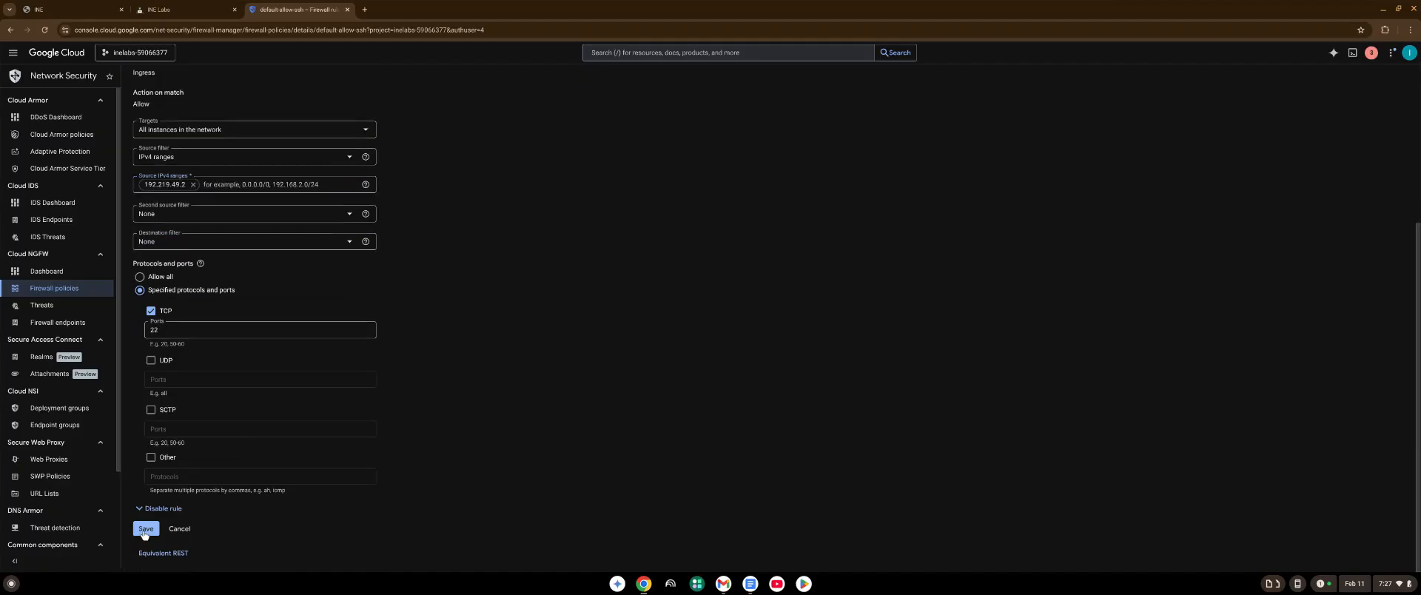
pyautogui.click(145, 530)
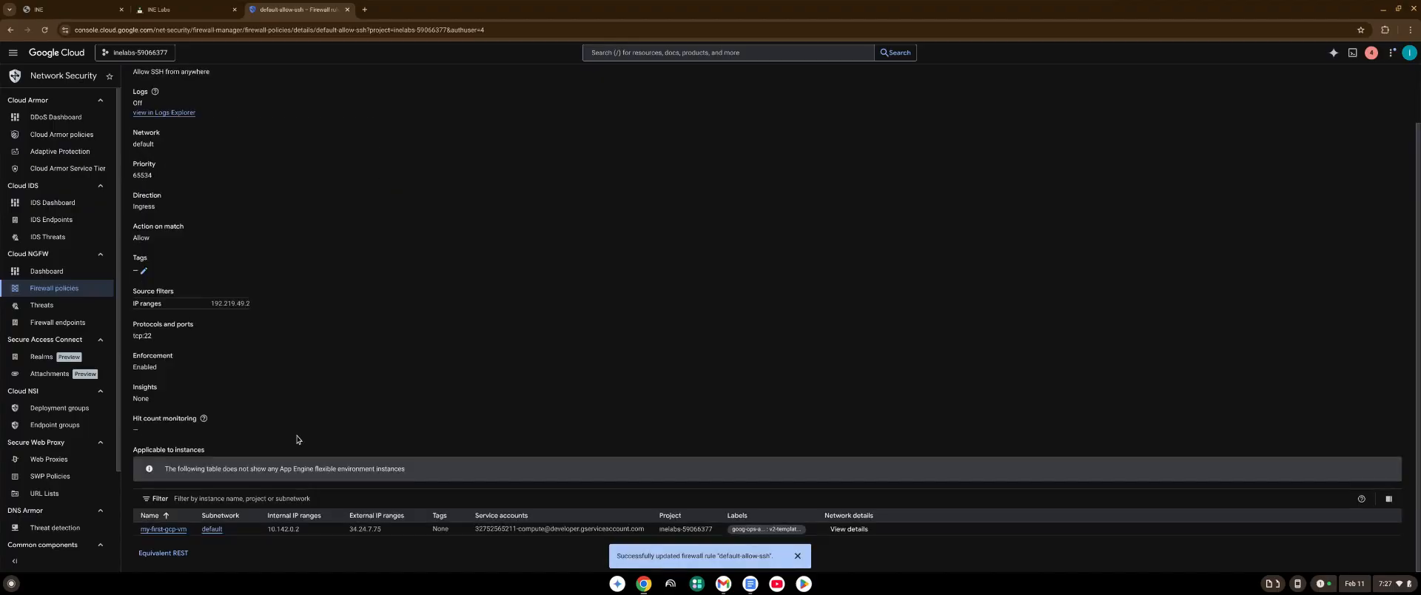
# - Return to the VPC firewall rules list and open the default-allow-rdp rule for editing
pyautogui.scroll(1, 278, 453)
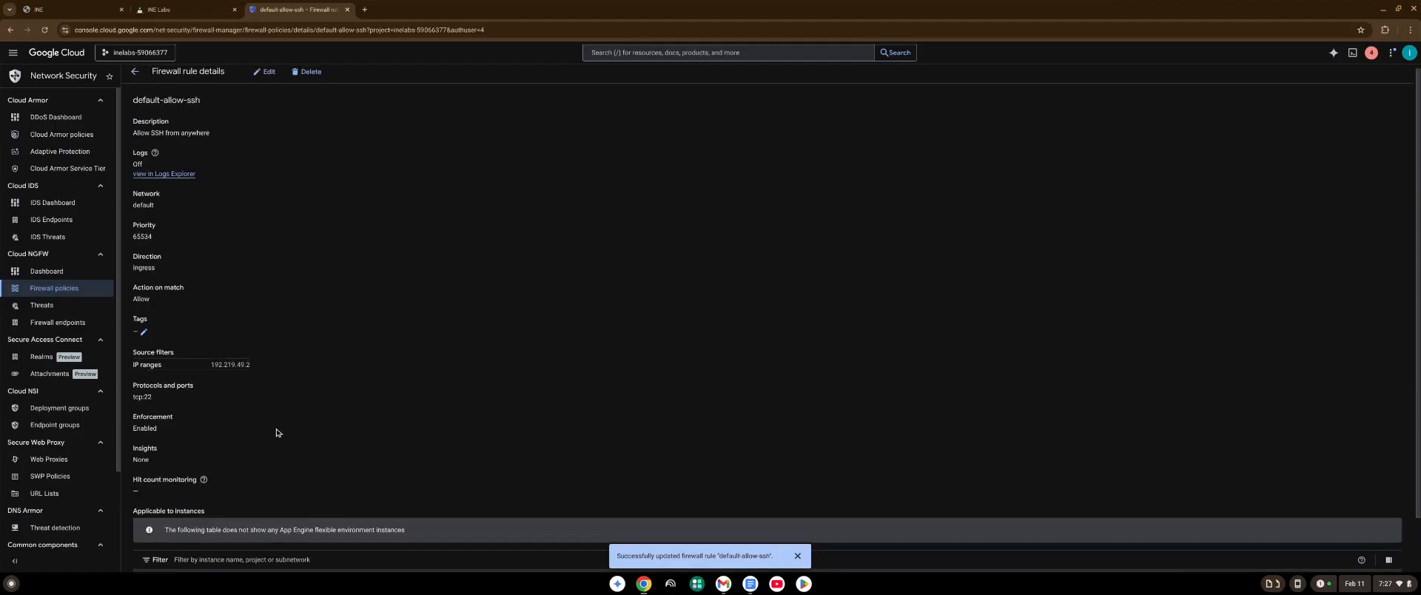
pyautogui.scroll(1, 277, 433)
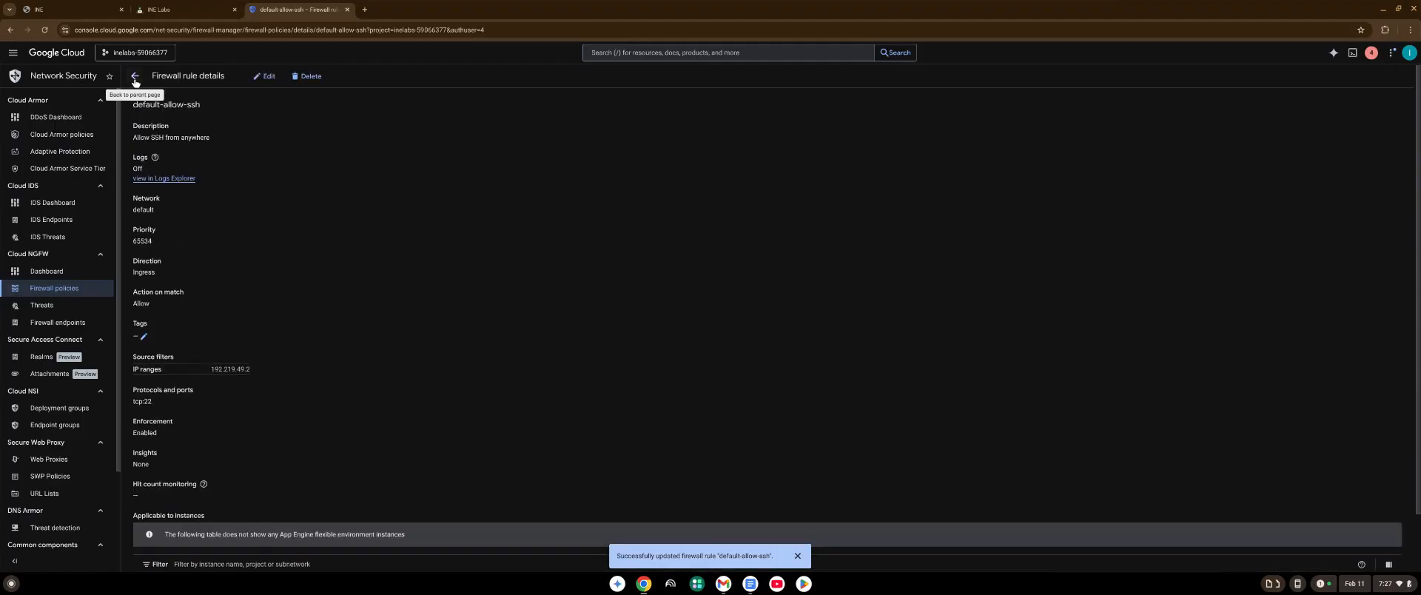
pyautogui.click(134, 76)
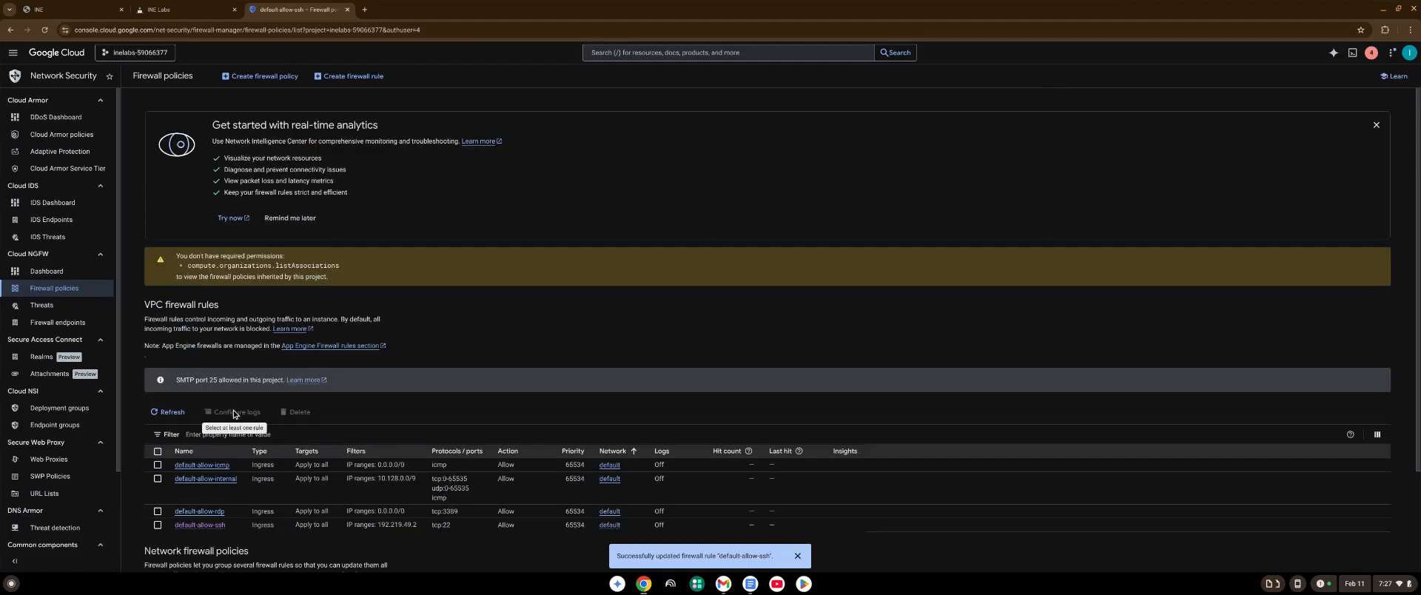
pyautogui.scroll(-1, 222, 444)
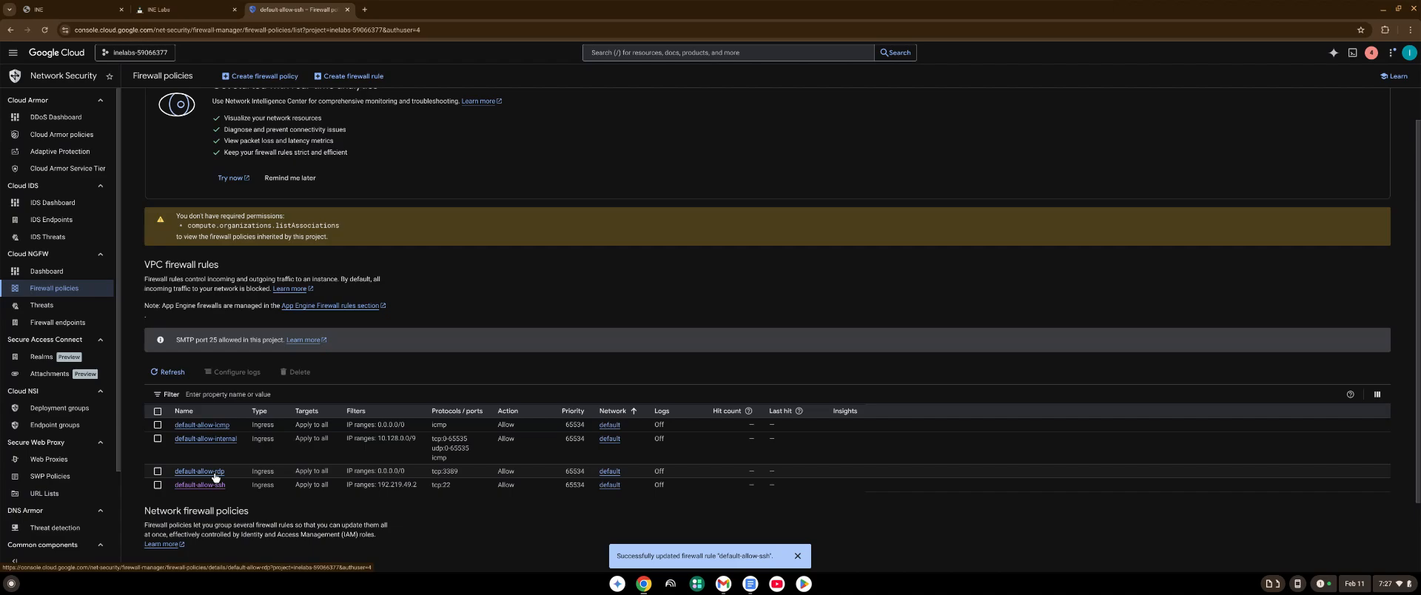
pyautogui.click(214, 473)
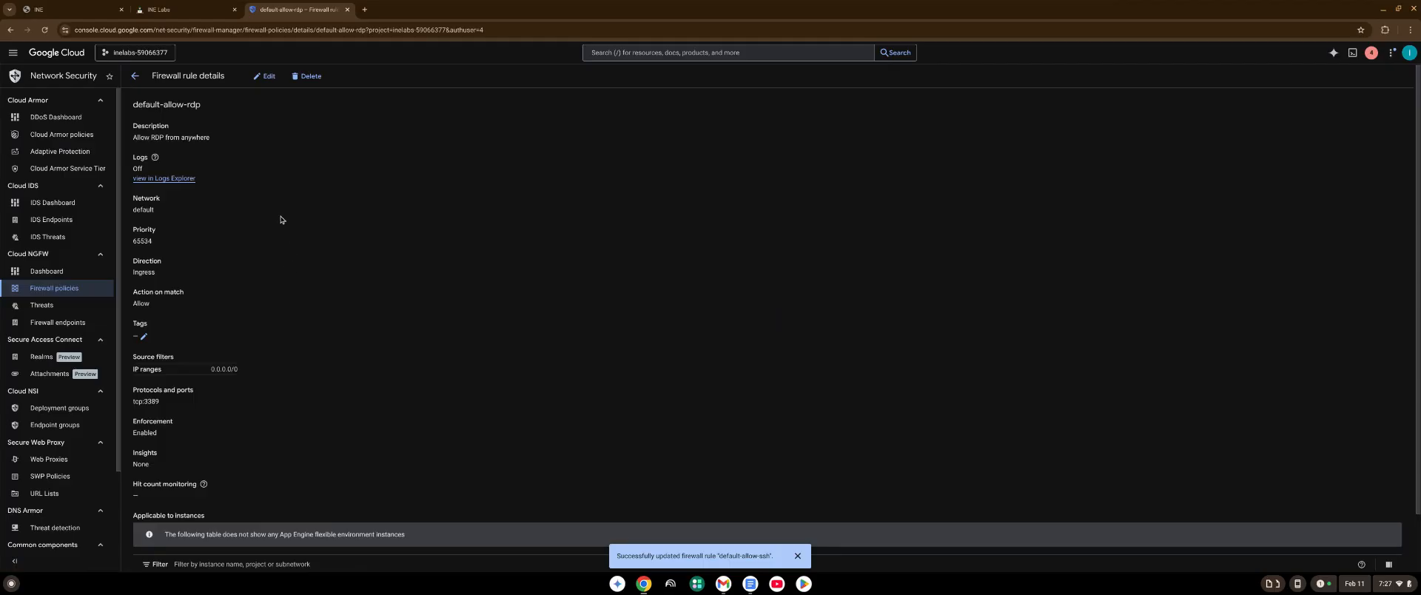
pyautogui.click(265, 78)
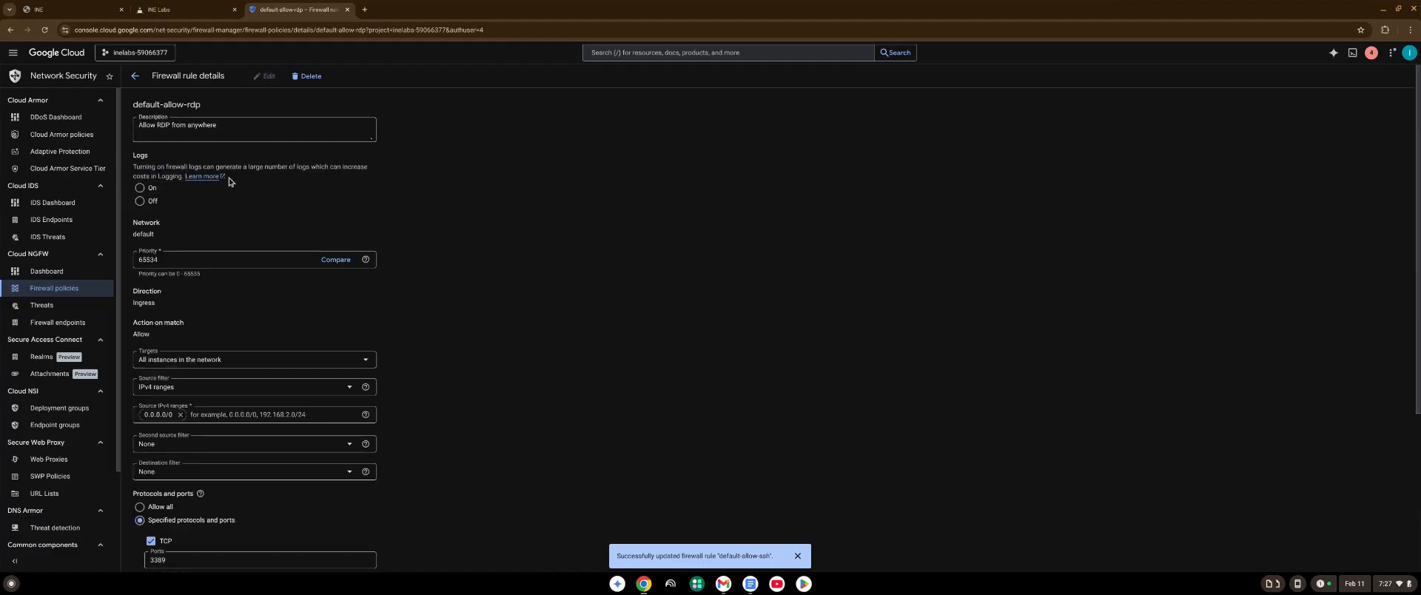
# - Replace the default-allow-rdp rule's source IPv4 range with the copied address 192.219.49.2 and save the rule
pyautogui.click(180, 415)
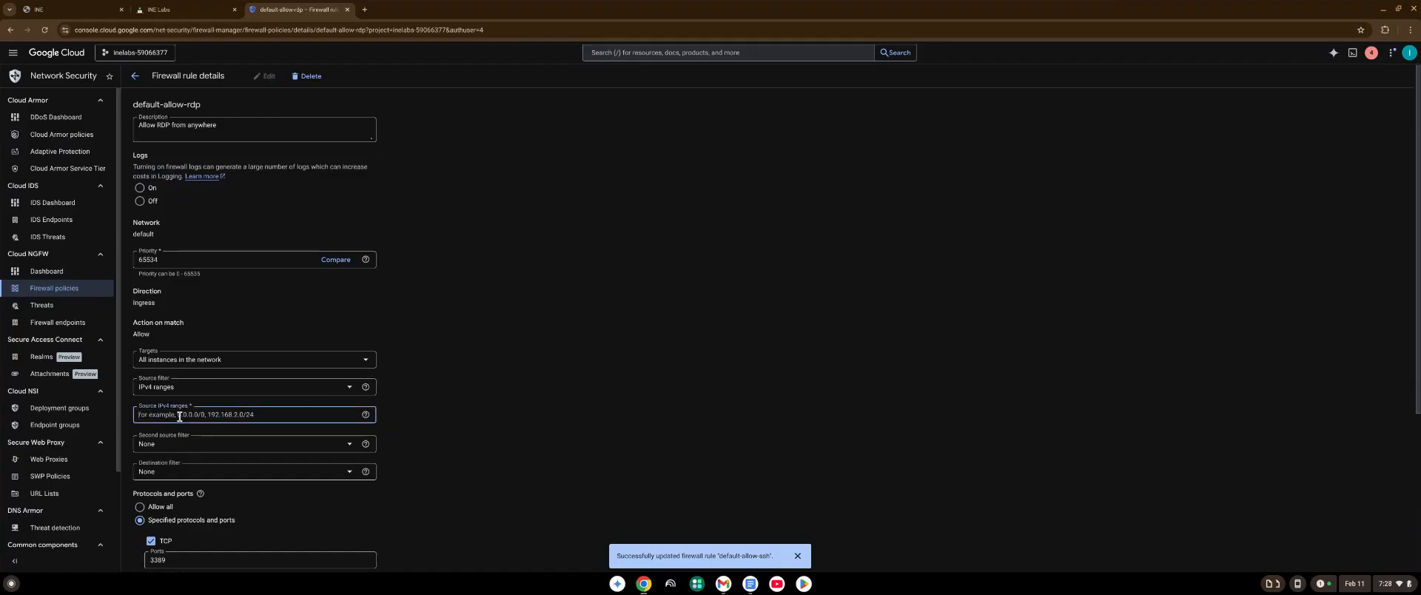
pyautogui.rightClick(178, 417)
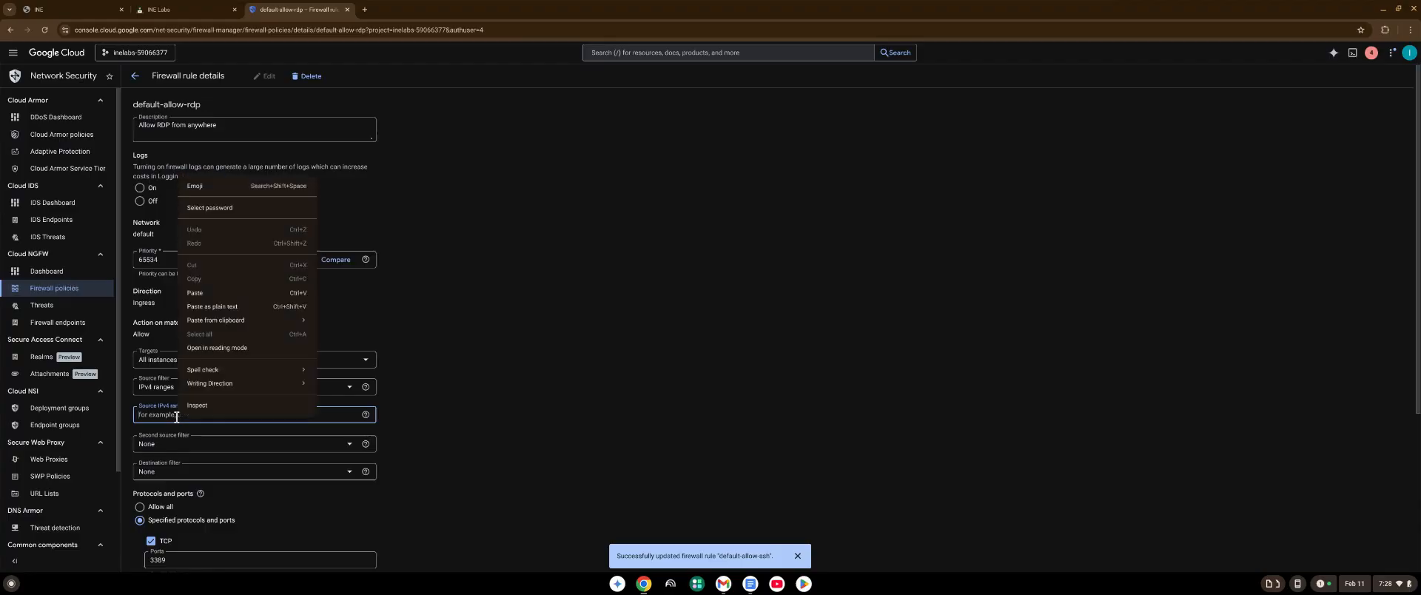
pyautogui.click(193, 293)
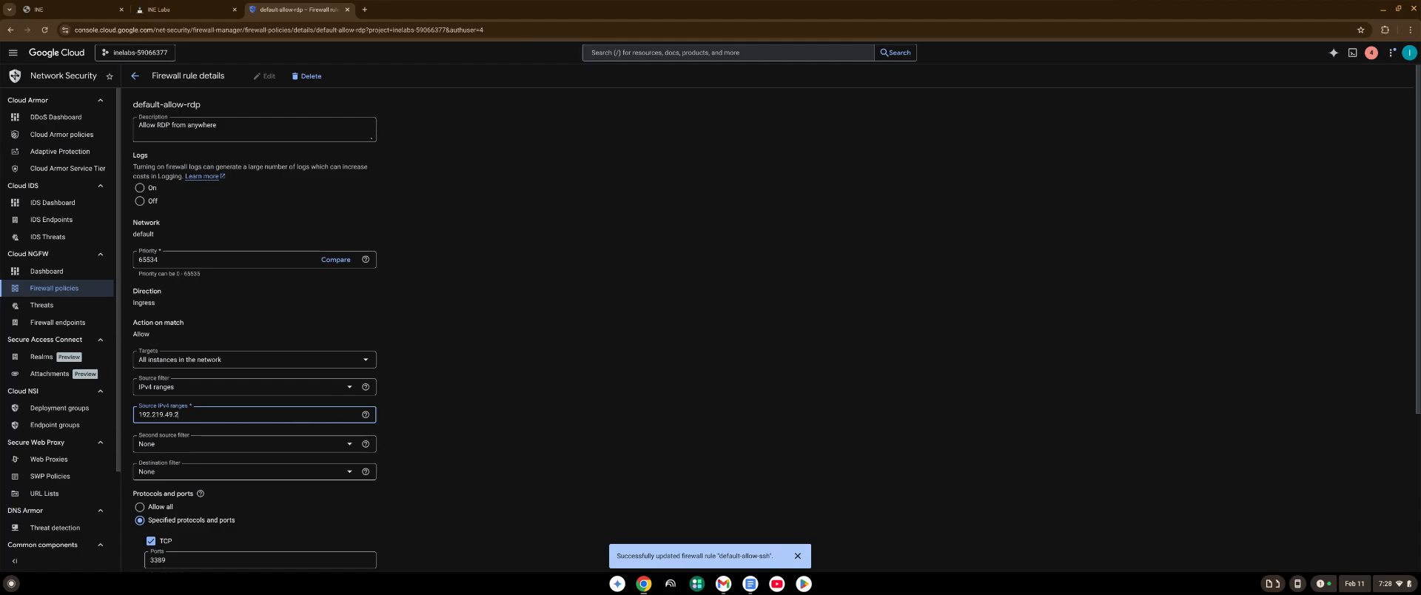
pyautogui.scroll(-5, 426, 325)
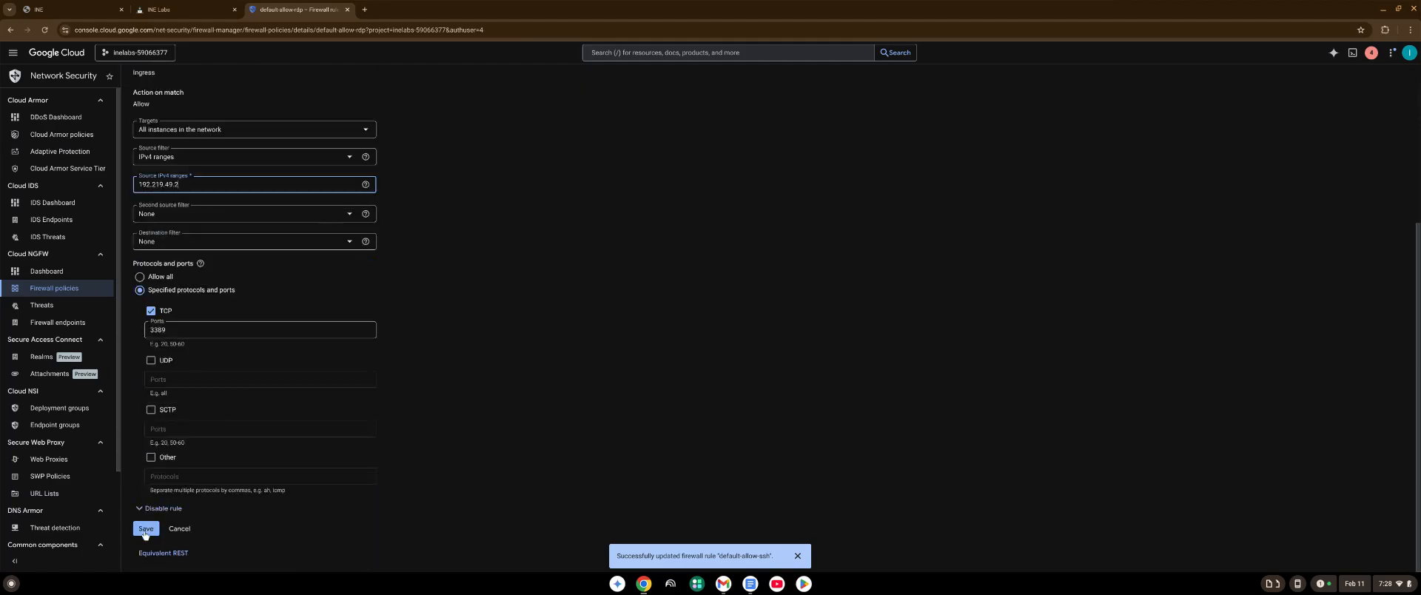
pyautogui.click(145, 532)
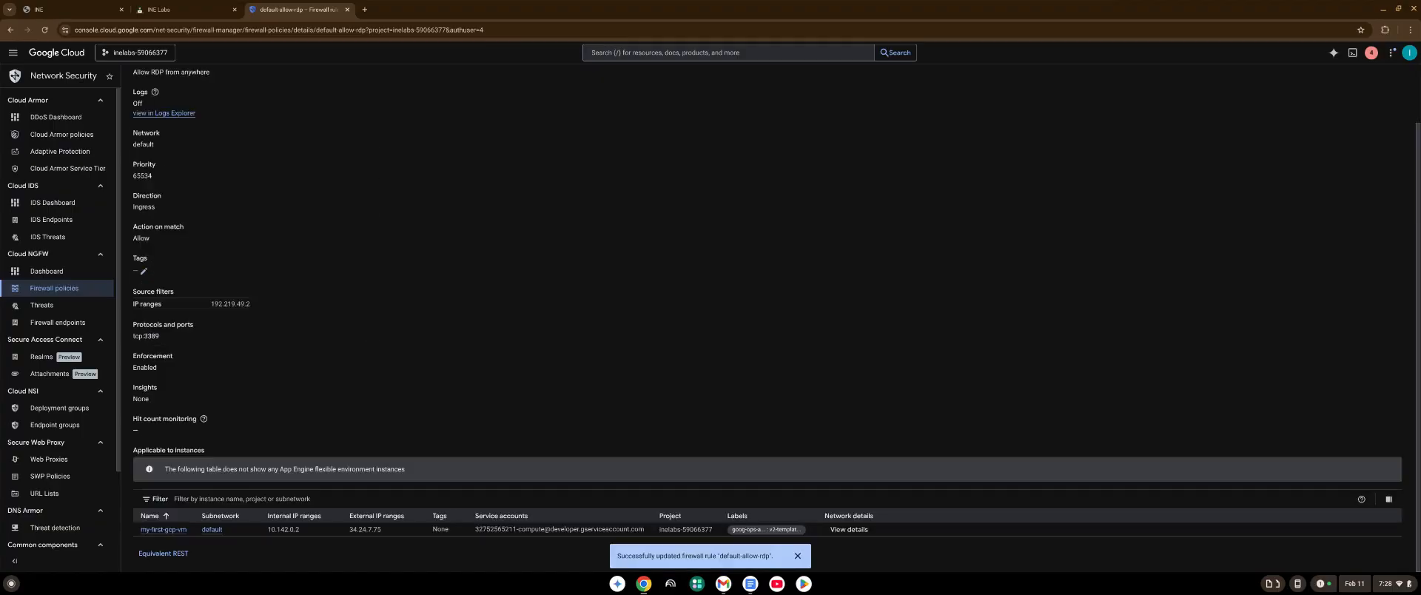
pyautogui.scroll(1, 481, 353)
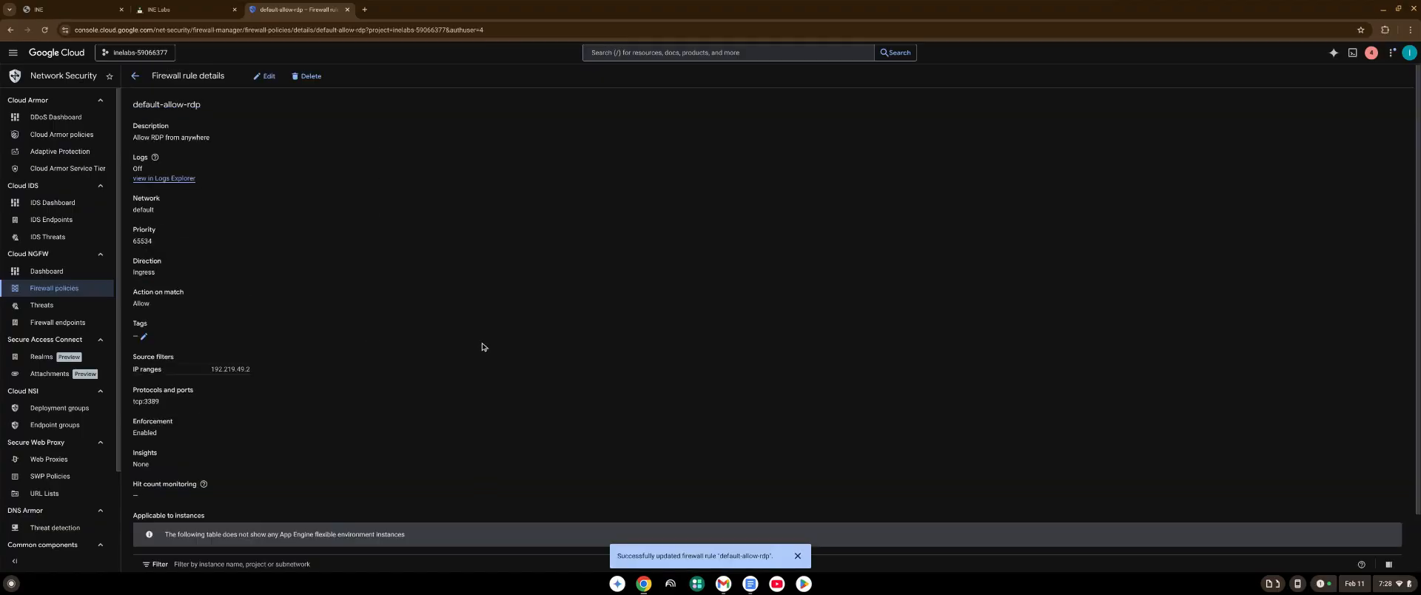